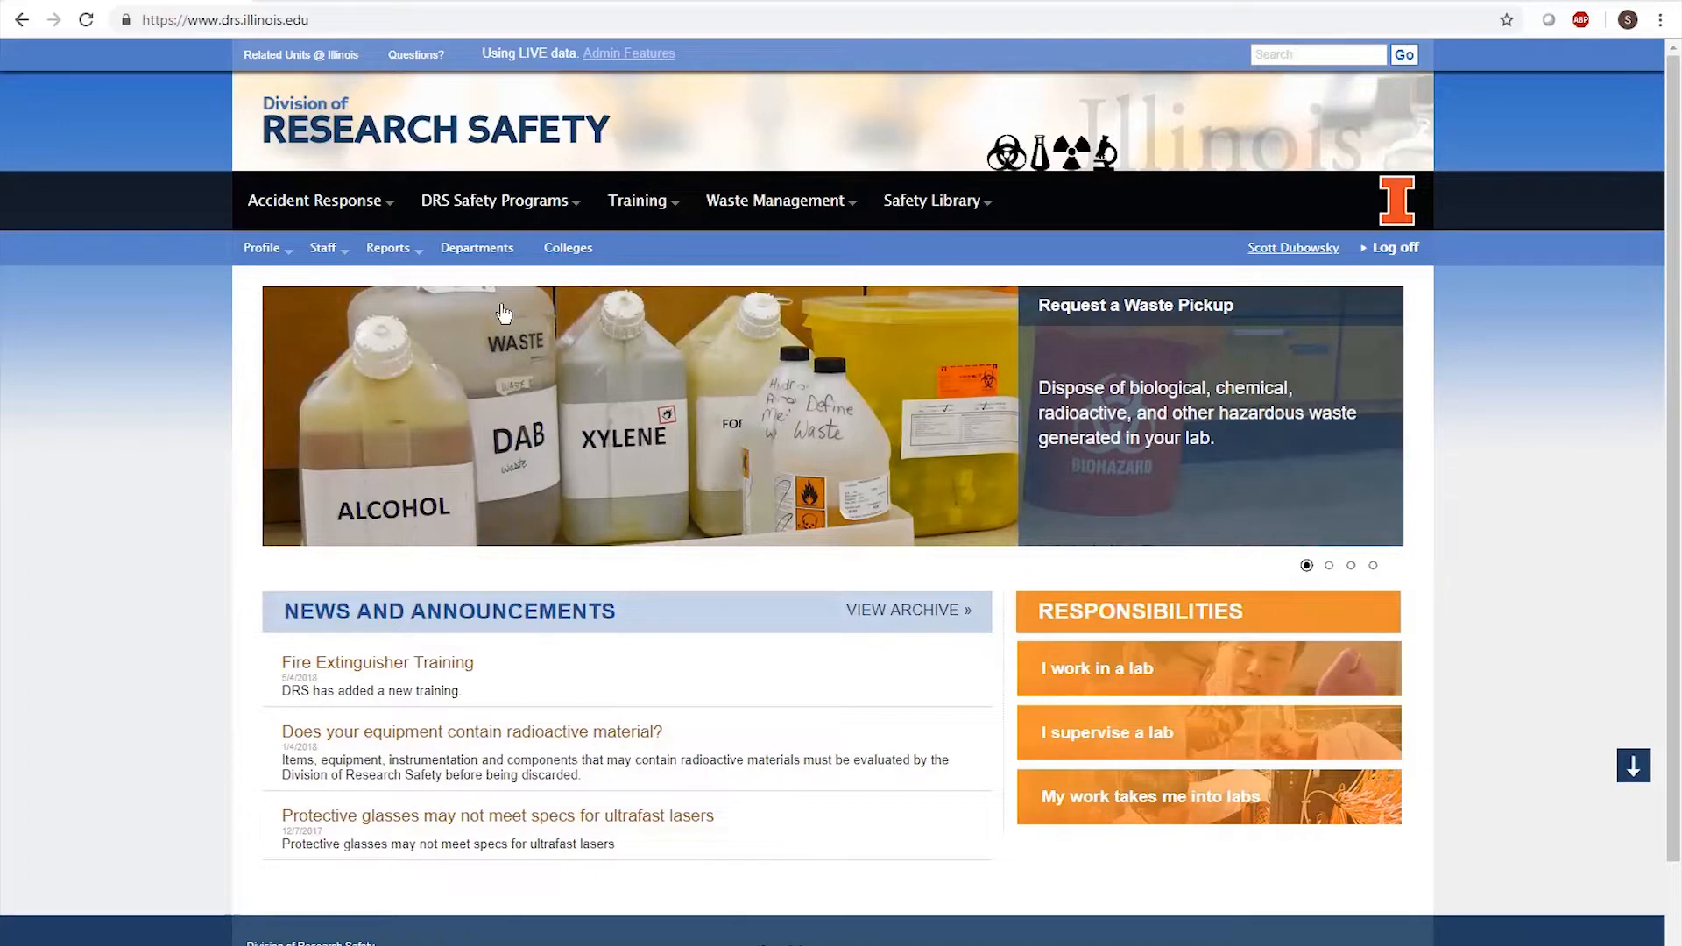
- Go to the Regulated Waste pickup request page from the Waste Management menu
{"action": "left_click", "coordinate": [761, 205]}
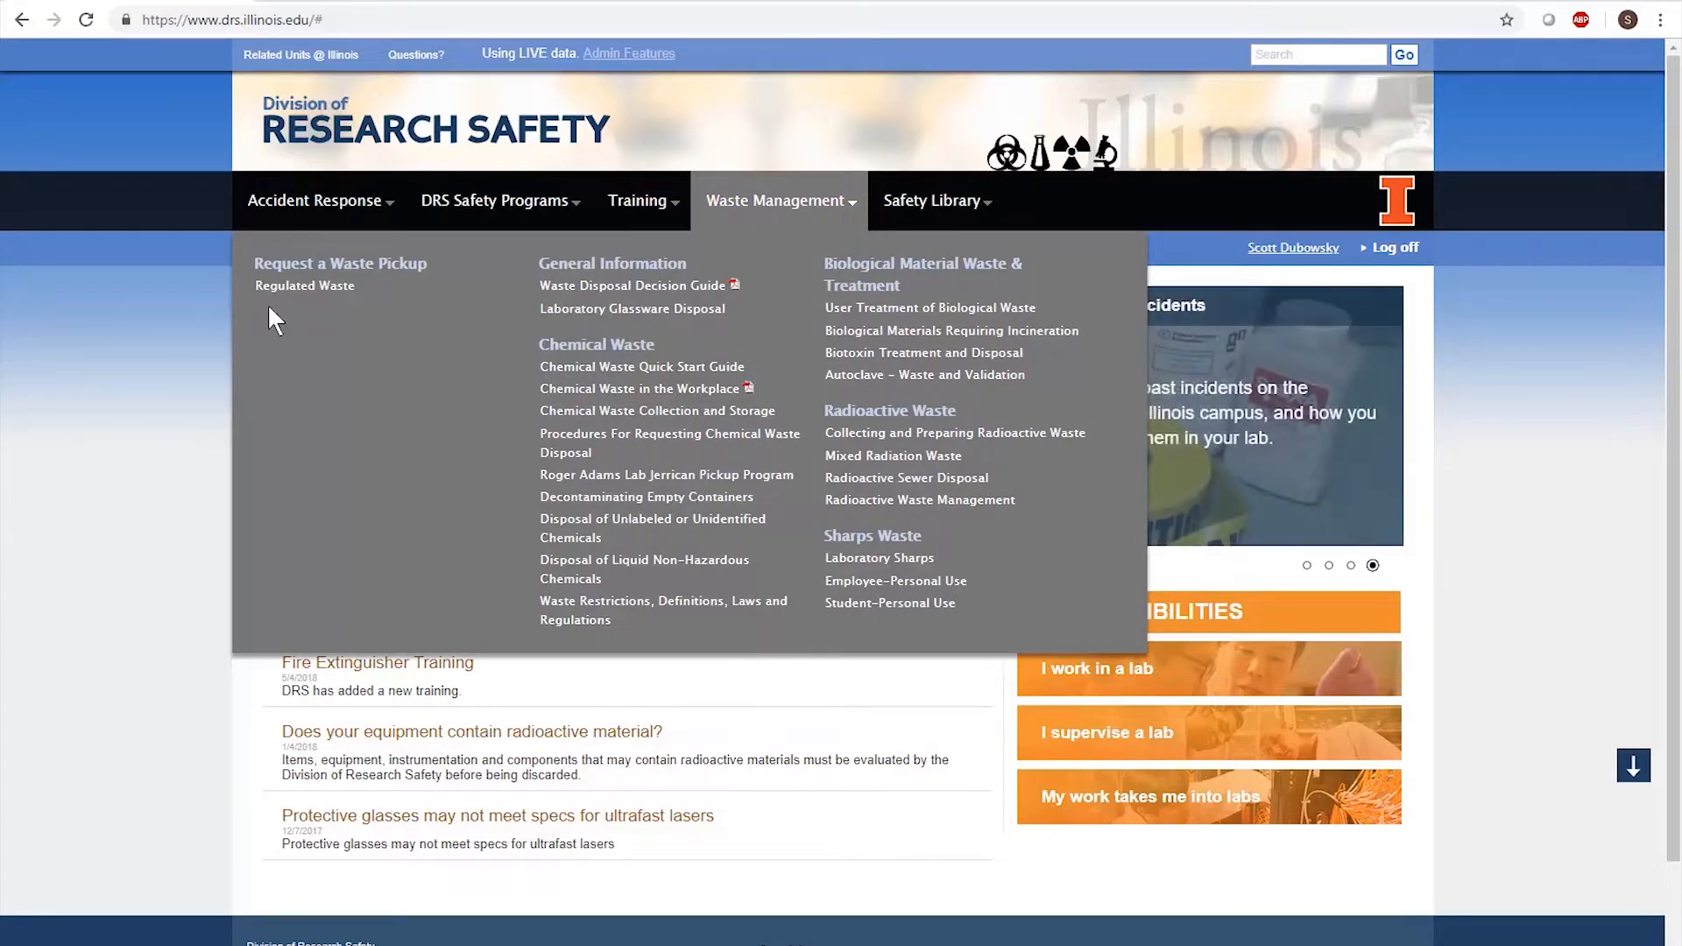
{"action": "left_click", "coordinate": [291, 301]}
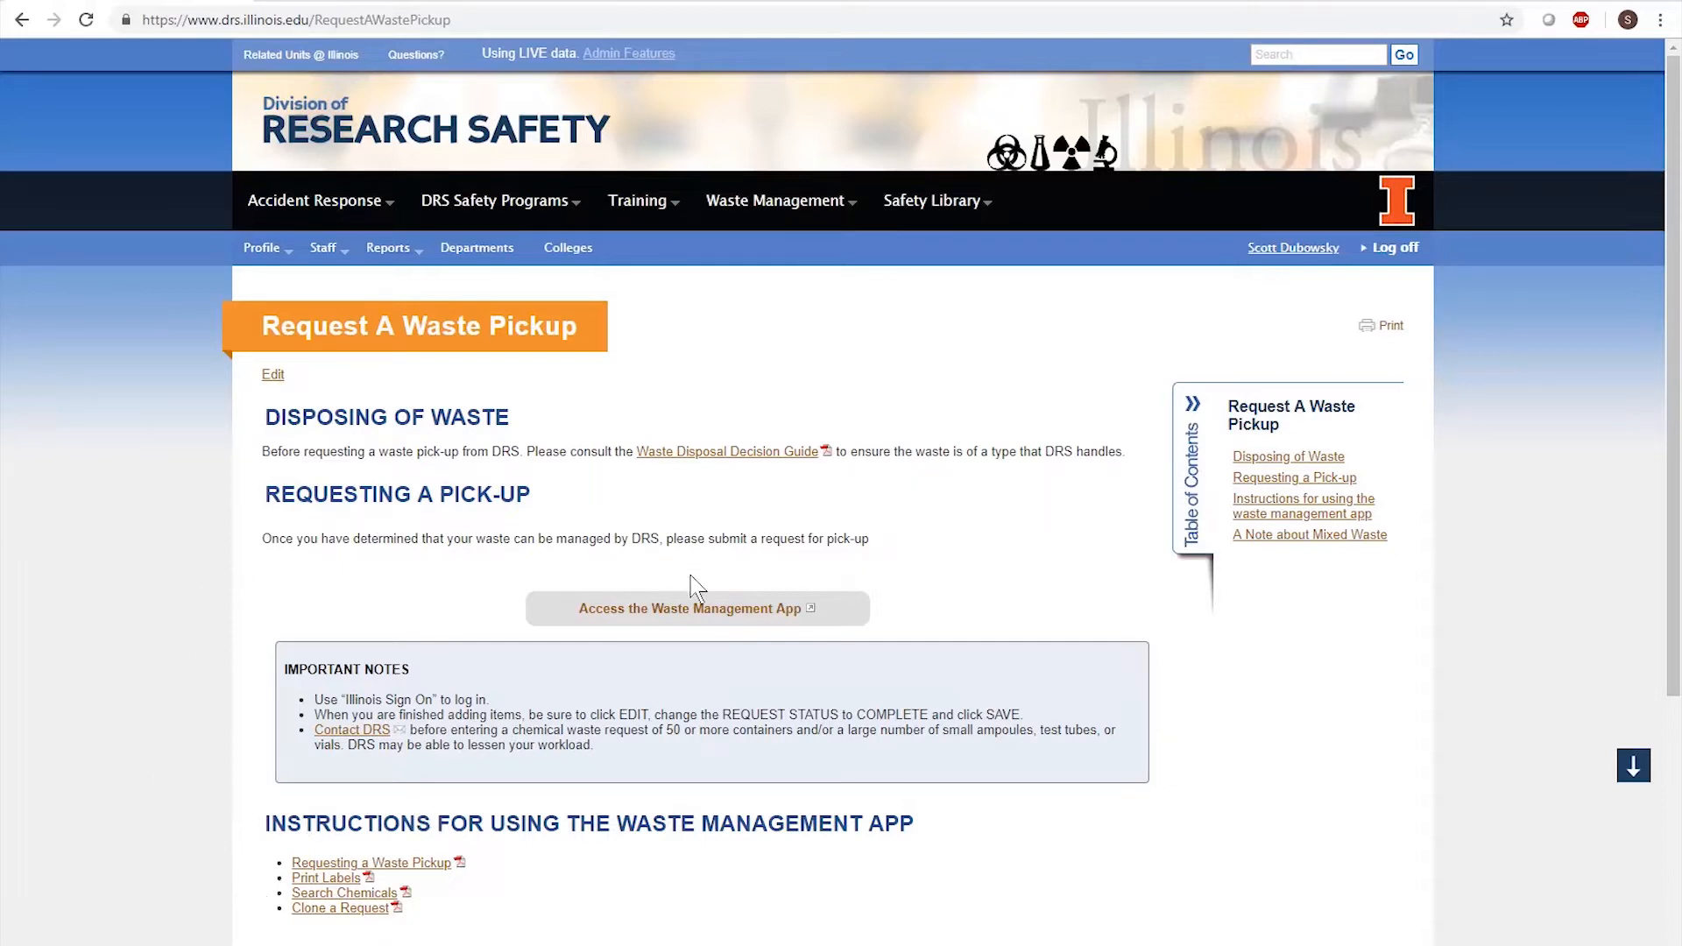
- Launch the waste management app, sign in with Illinois Sign On, and create a new pickup request
{"action": "left_click", "coordinate": [692, 610]}
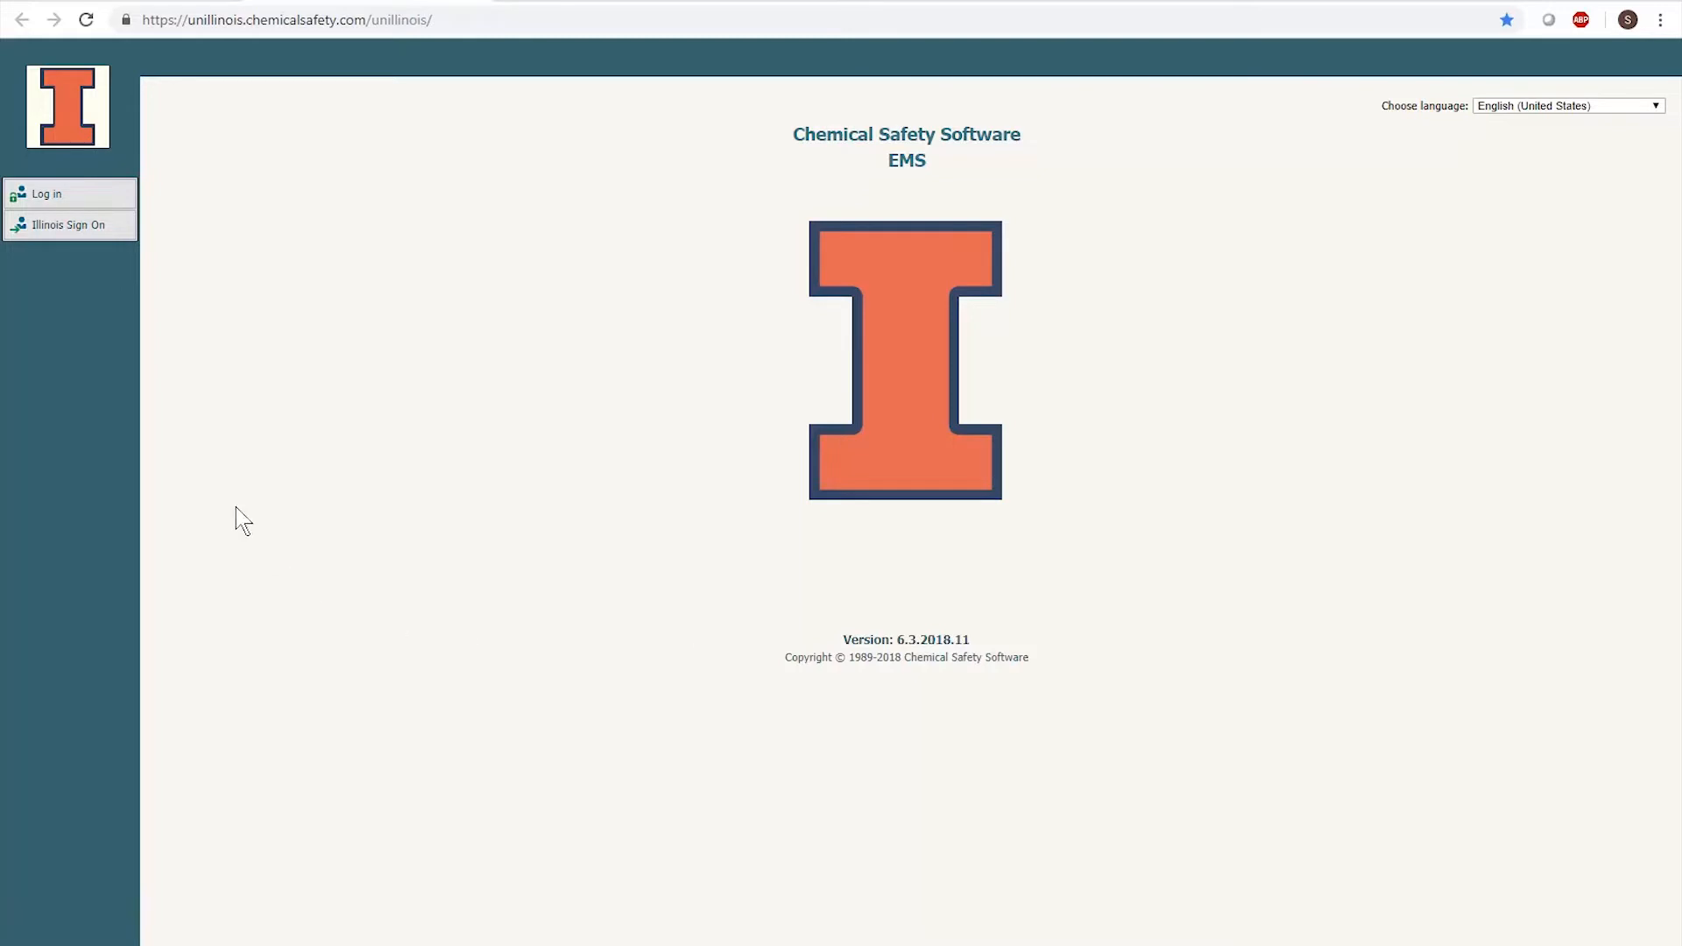
{"action": "left_click", "coordinate": [76, 229]}
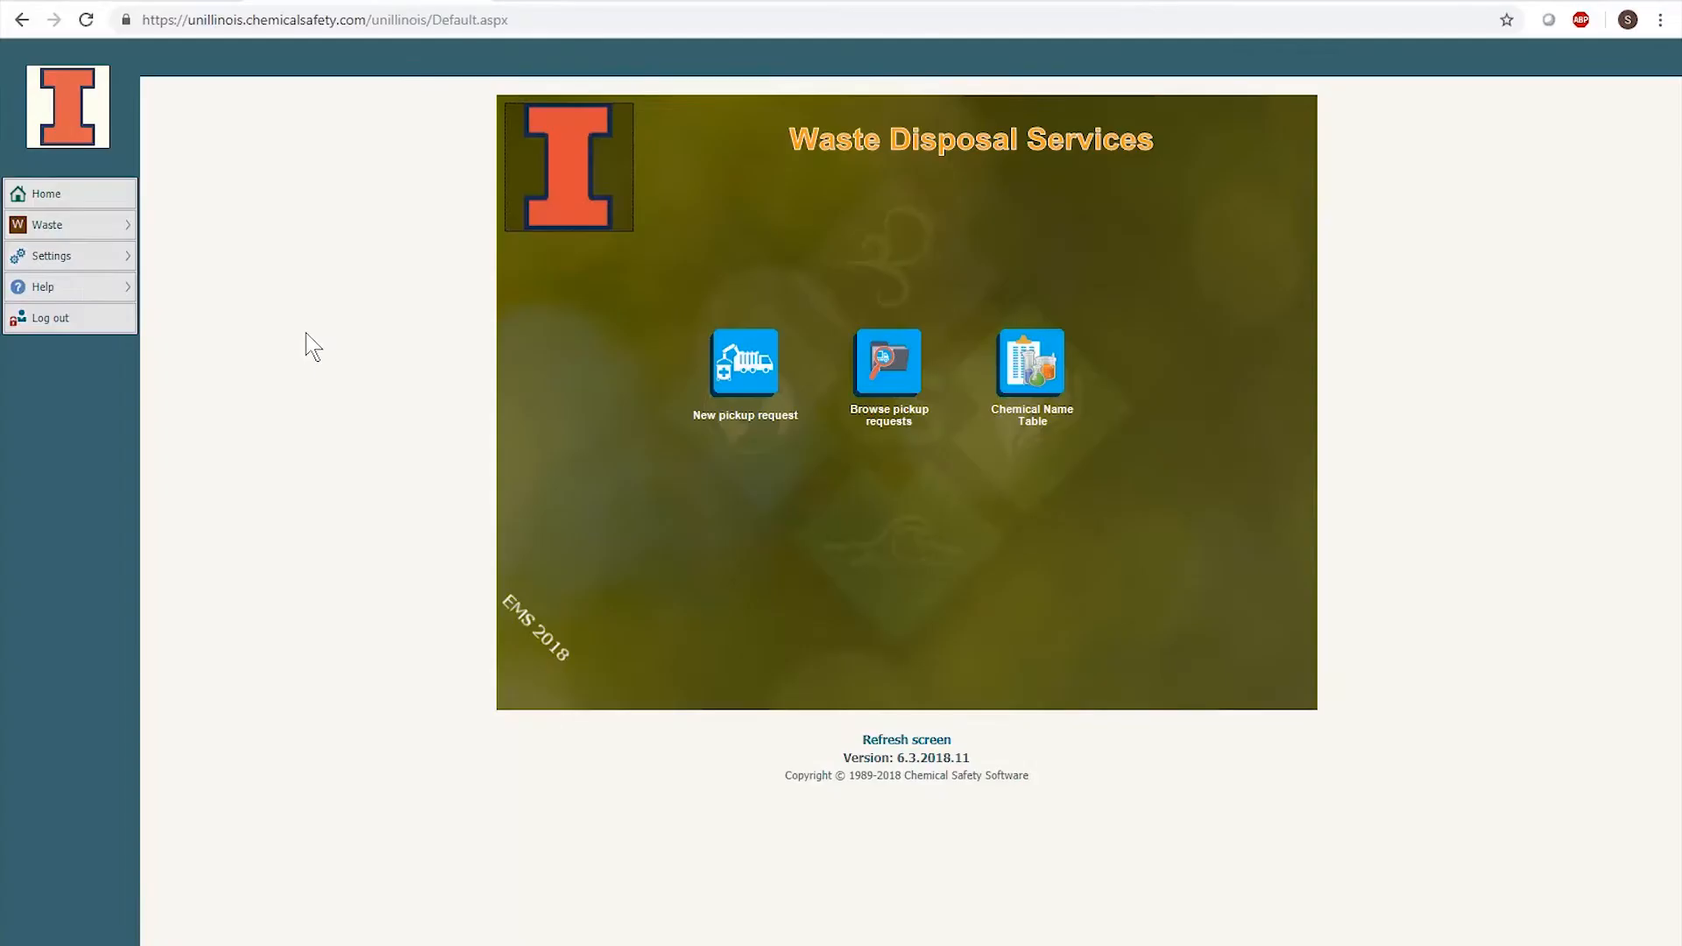
{"action": "left_click", "coordinate": [743, 384]}
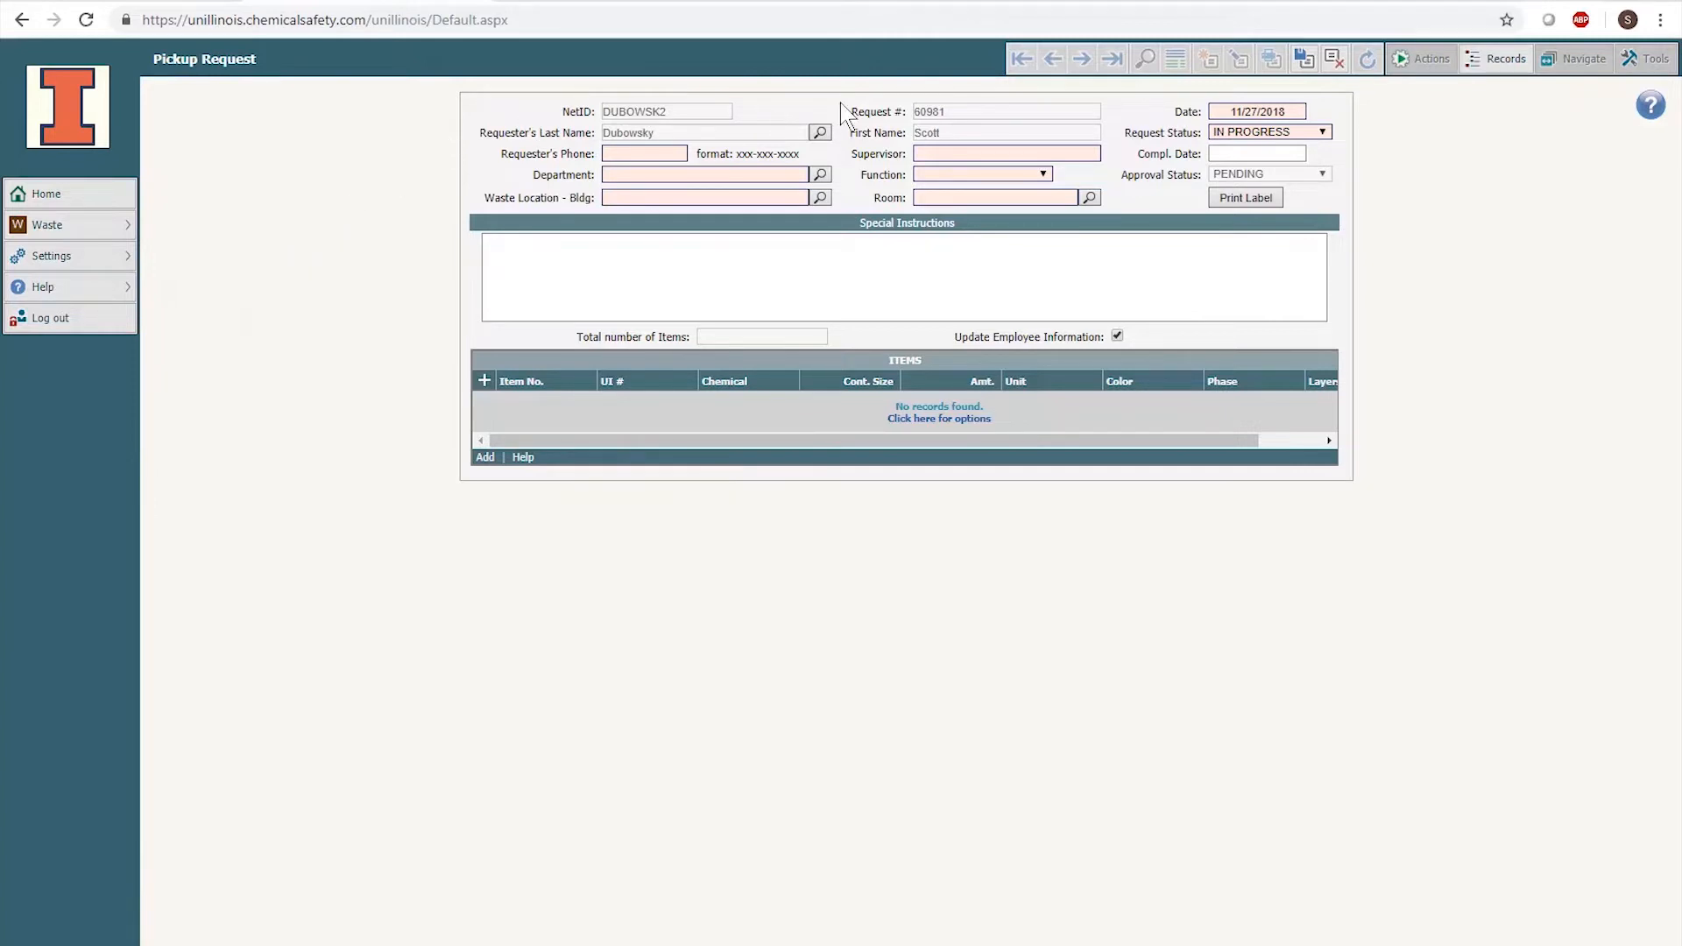
{"action": "left_click", "coordinate": [820, 175]}
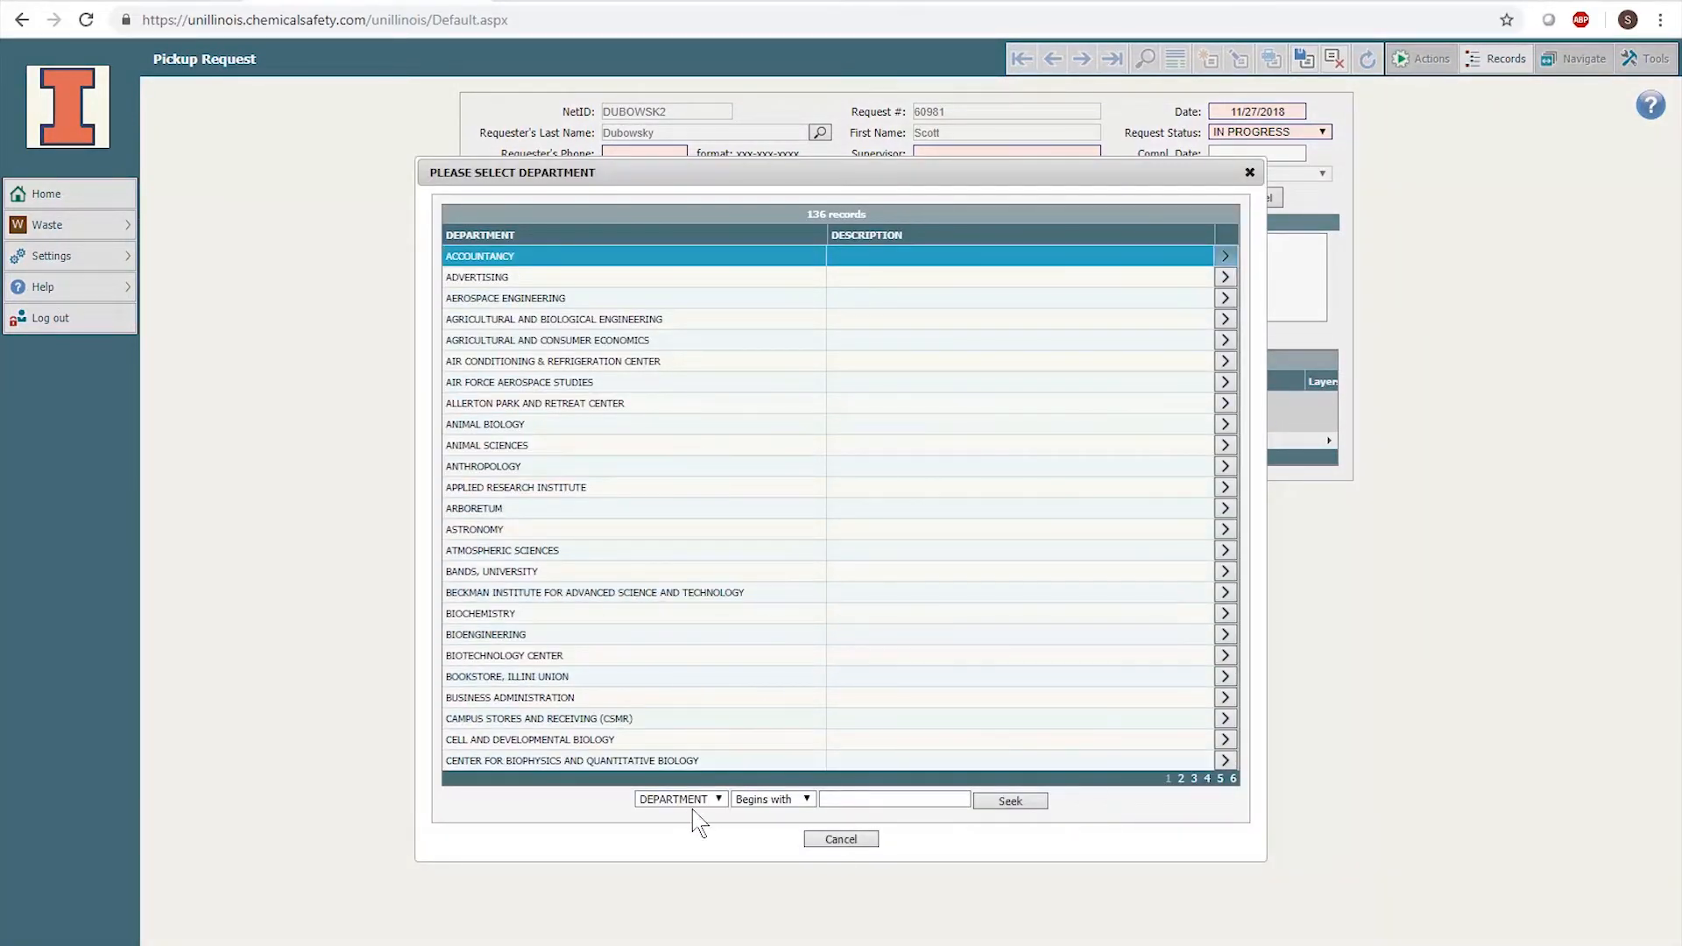
{"action": "left_click", "coordinate": [806, 801]}
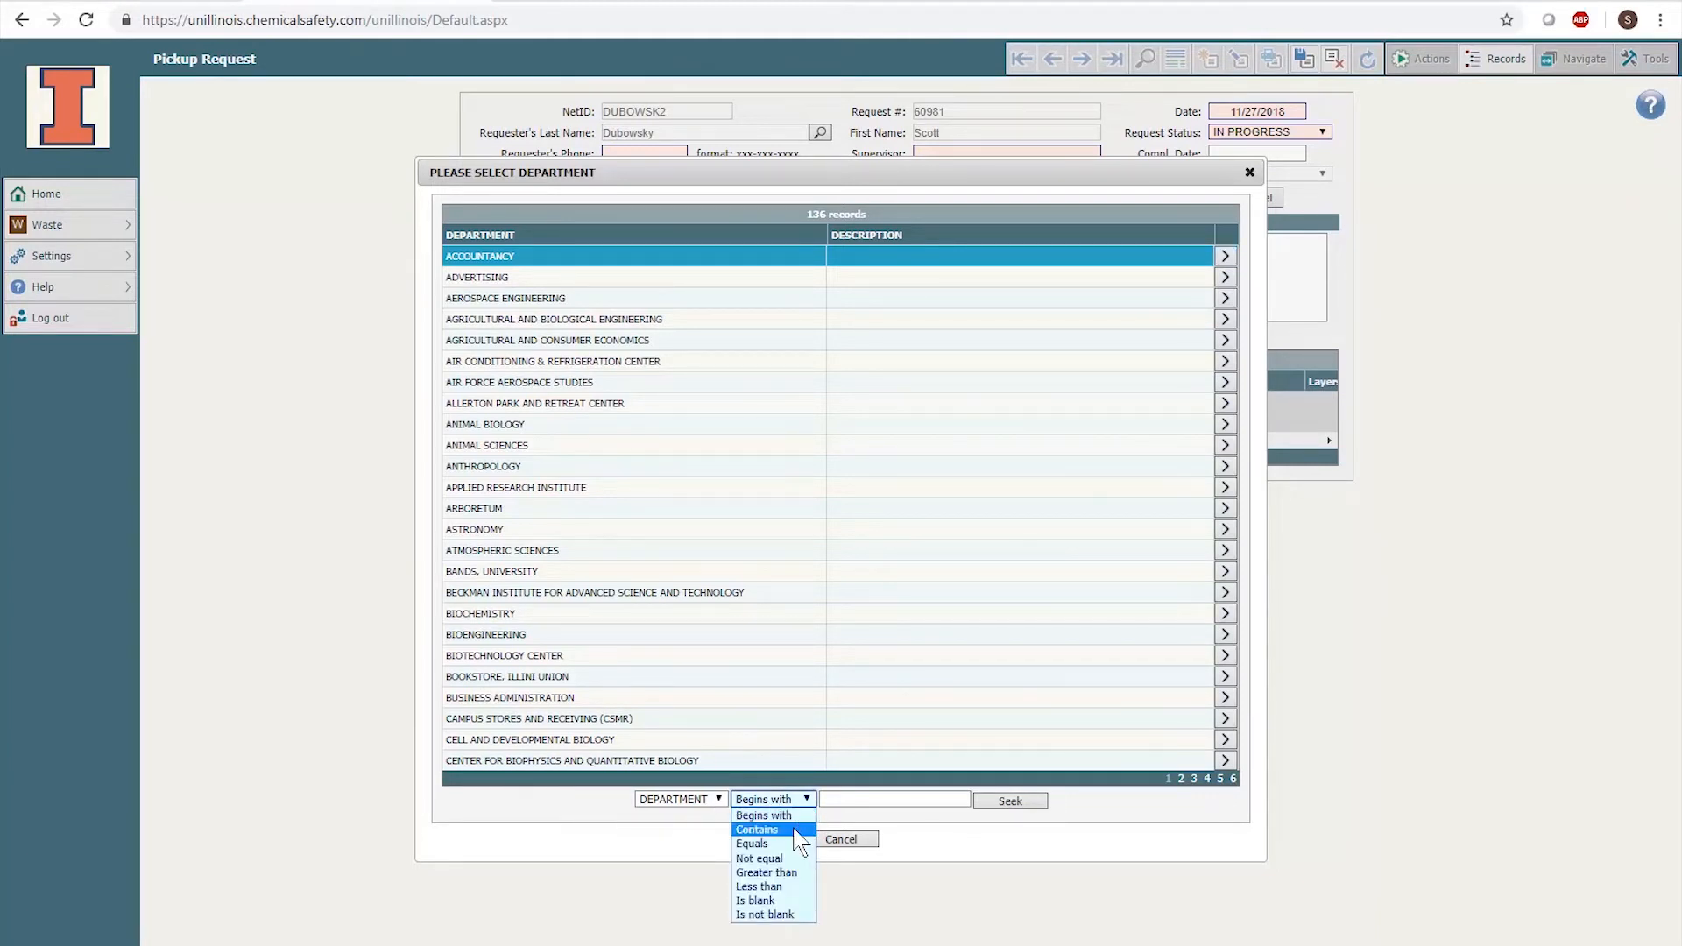
{"action": "left_click", "coordinate": [758, 830]}
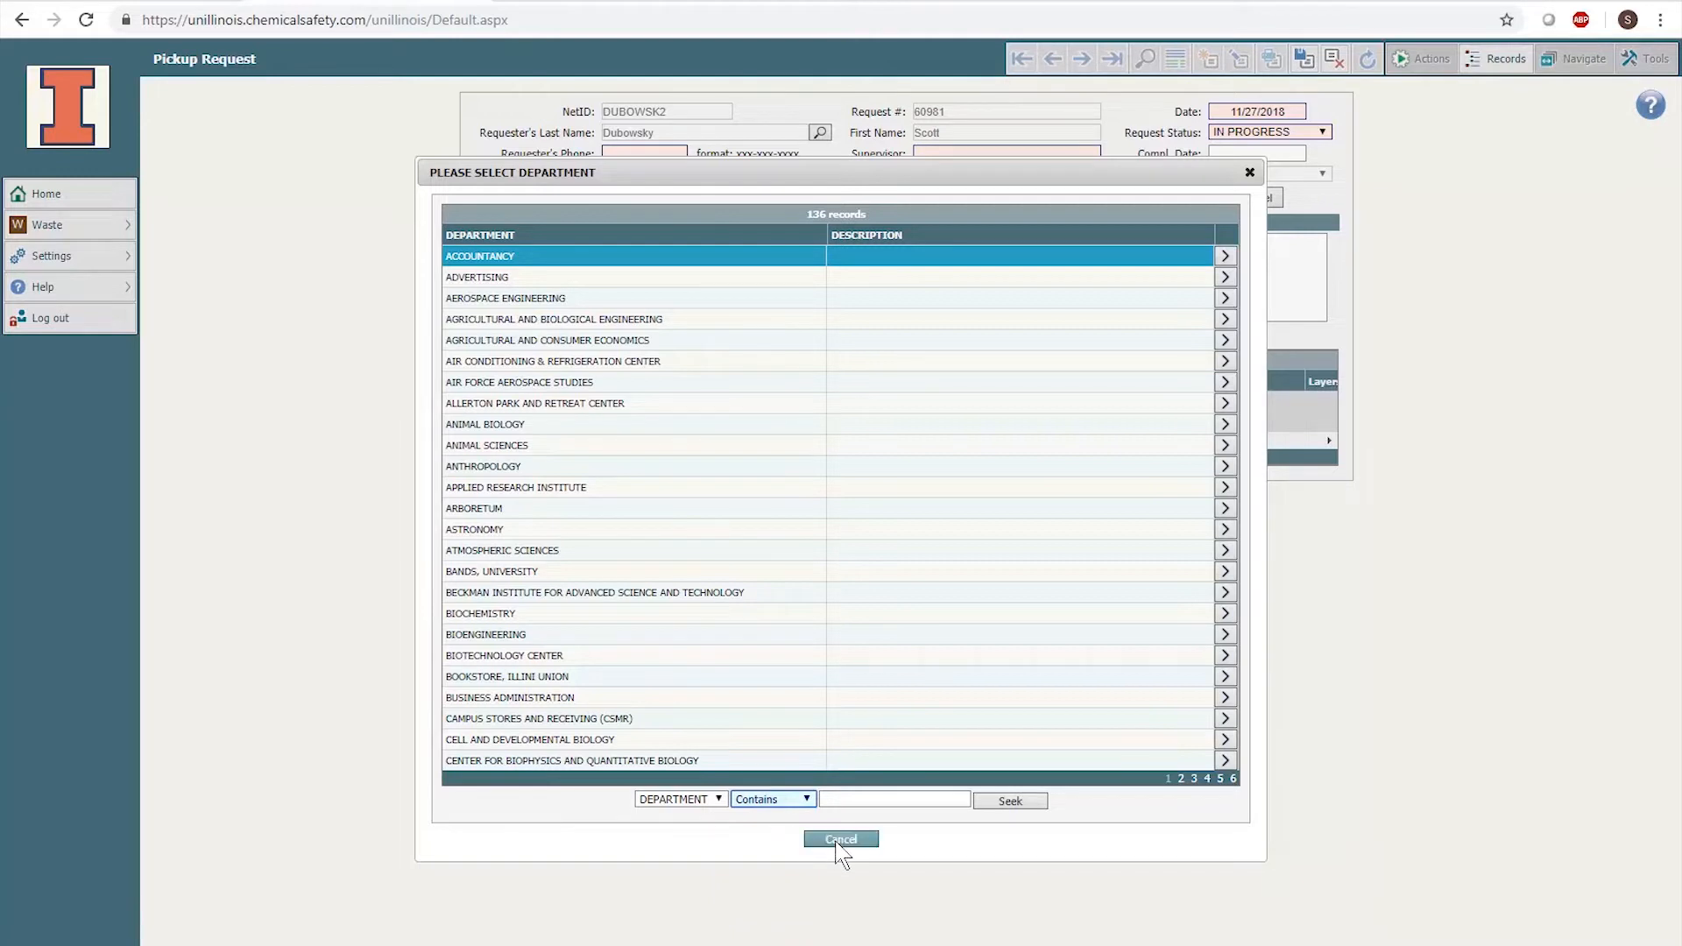
{"action": "left_click", "coordinate": [841, 840]}
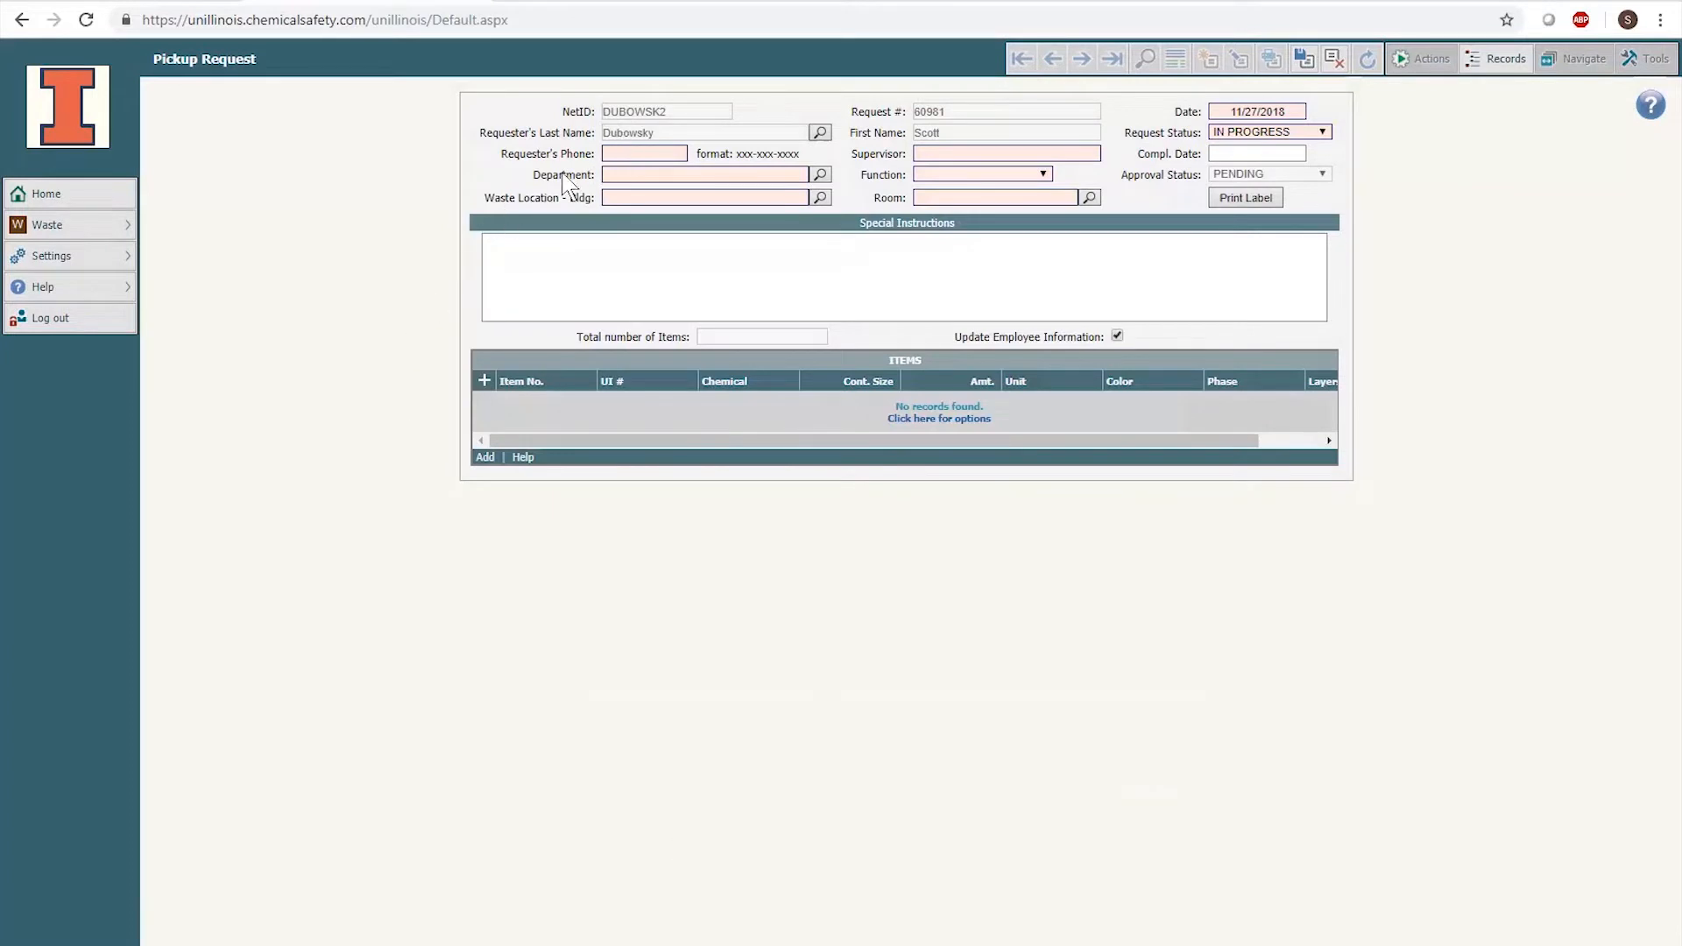
- Enter the requester's phone number, department CHEMISTRY and building Noyes Laboratory of Chemistry
{"action": "left_click", "coordinate": [627, 154]}
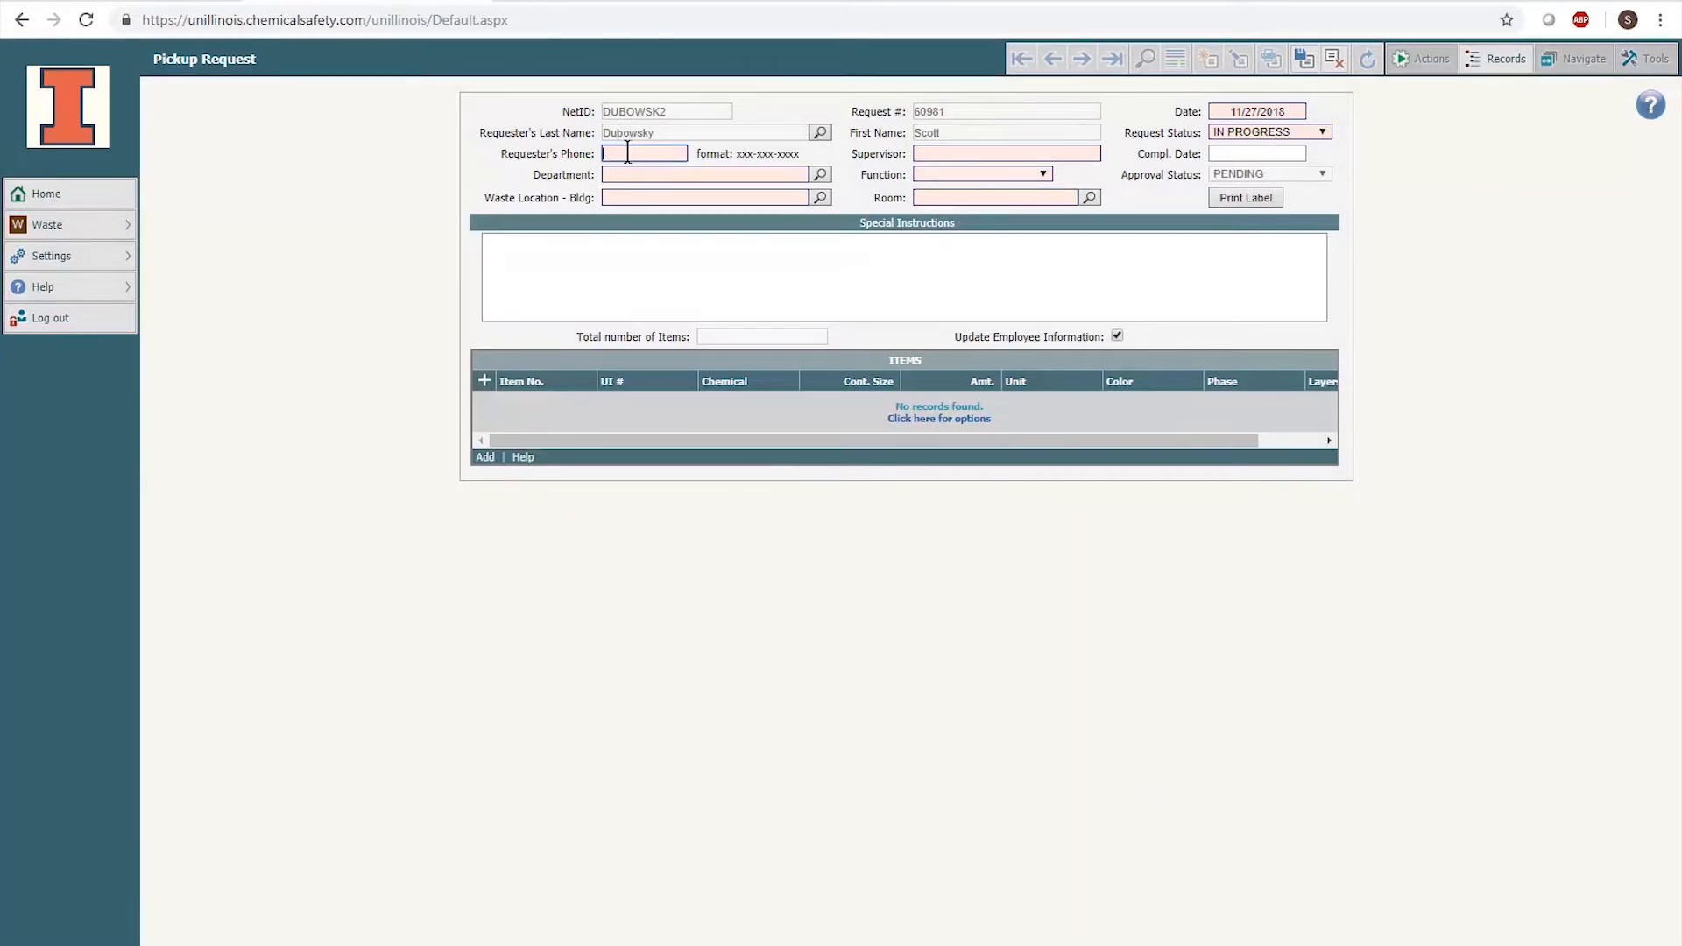
{"action": "key", "text": "Tab"}
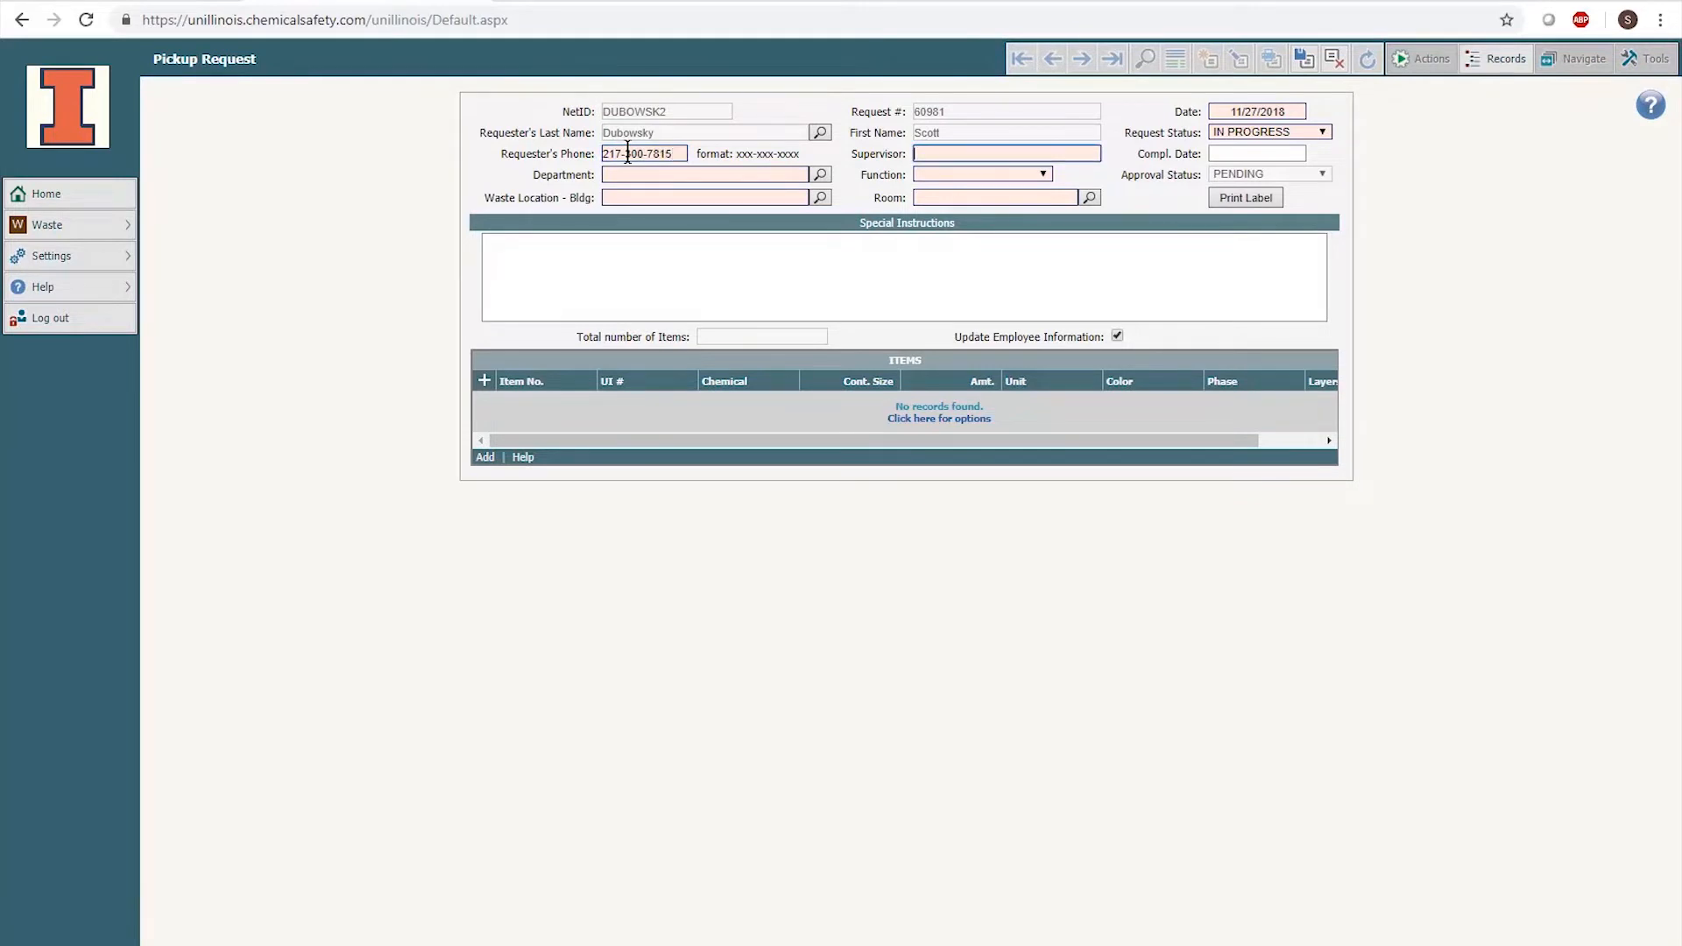
{"action": "left_click", "coordinate": [629, 172]}
{"action": "type", "text": "Chem"}
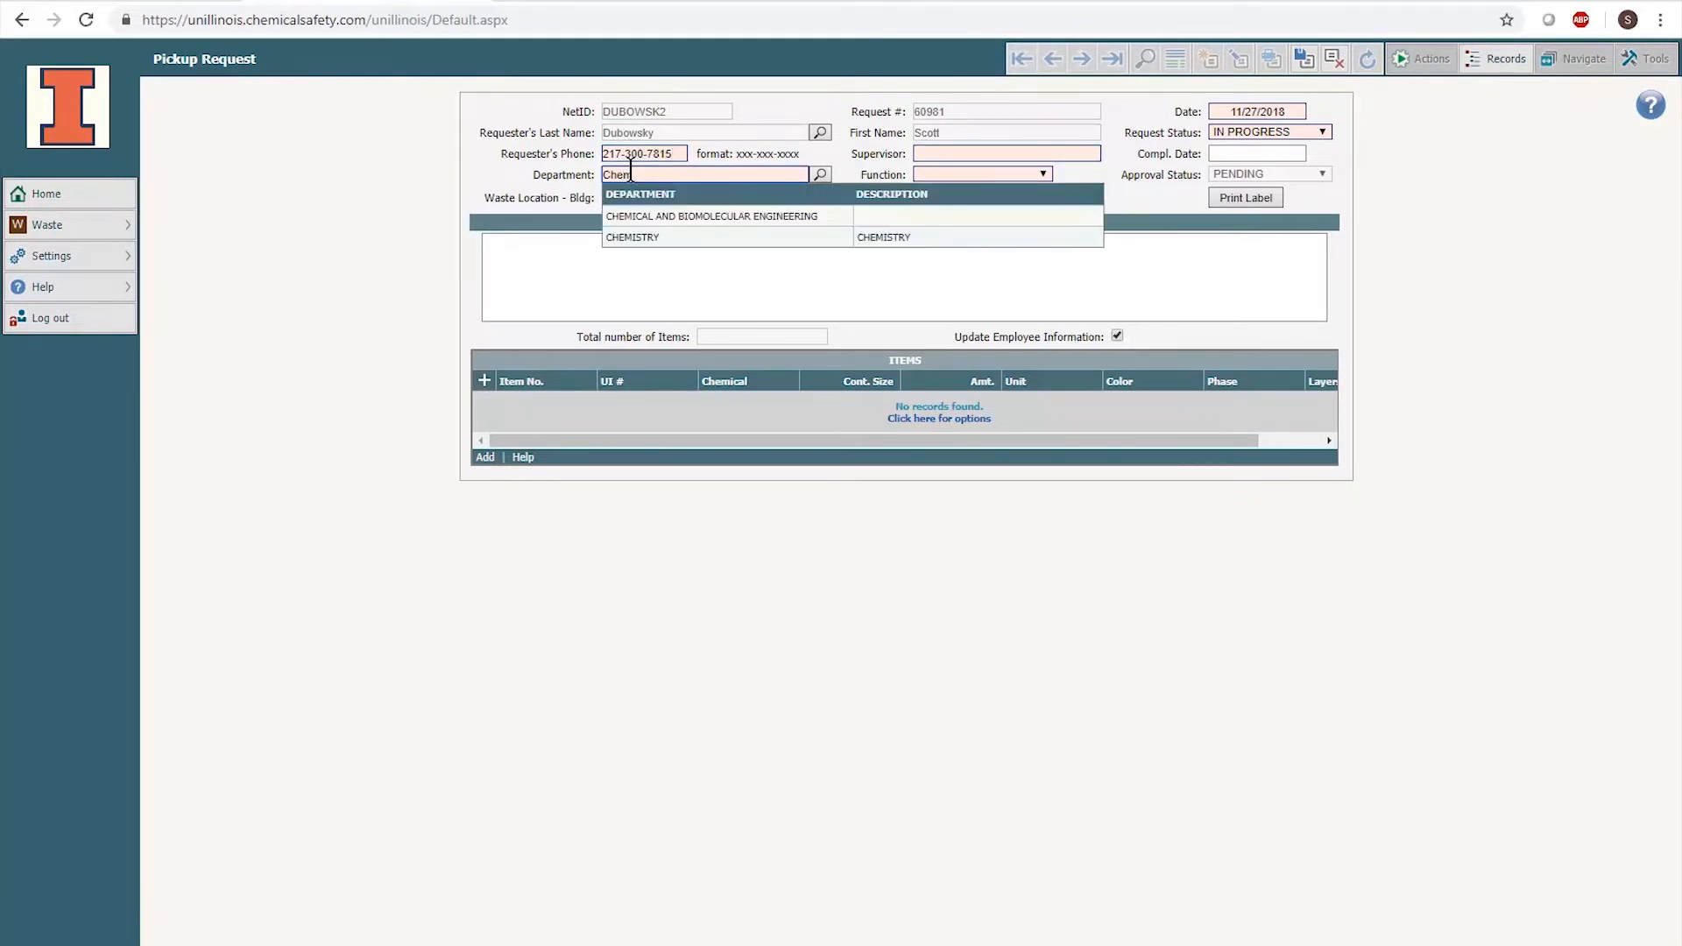
{"action": "left_click", "coordinate": [631, 236]}
{"action": "left_click", "coordinate": [626, 194]}
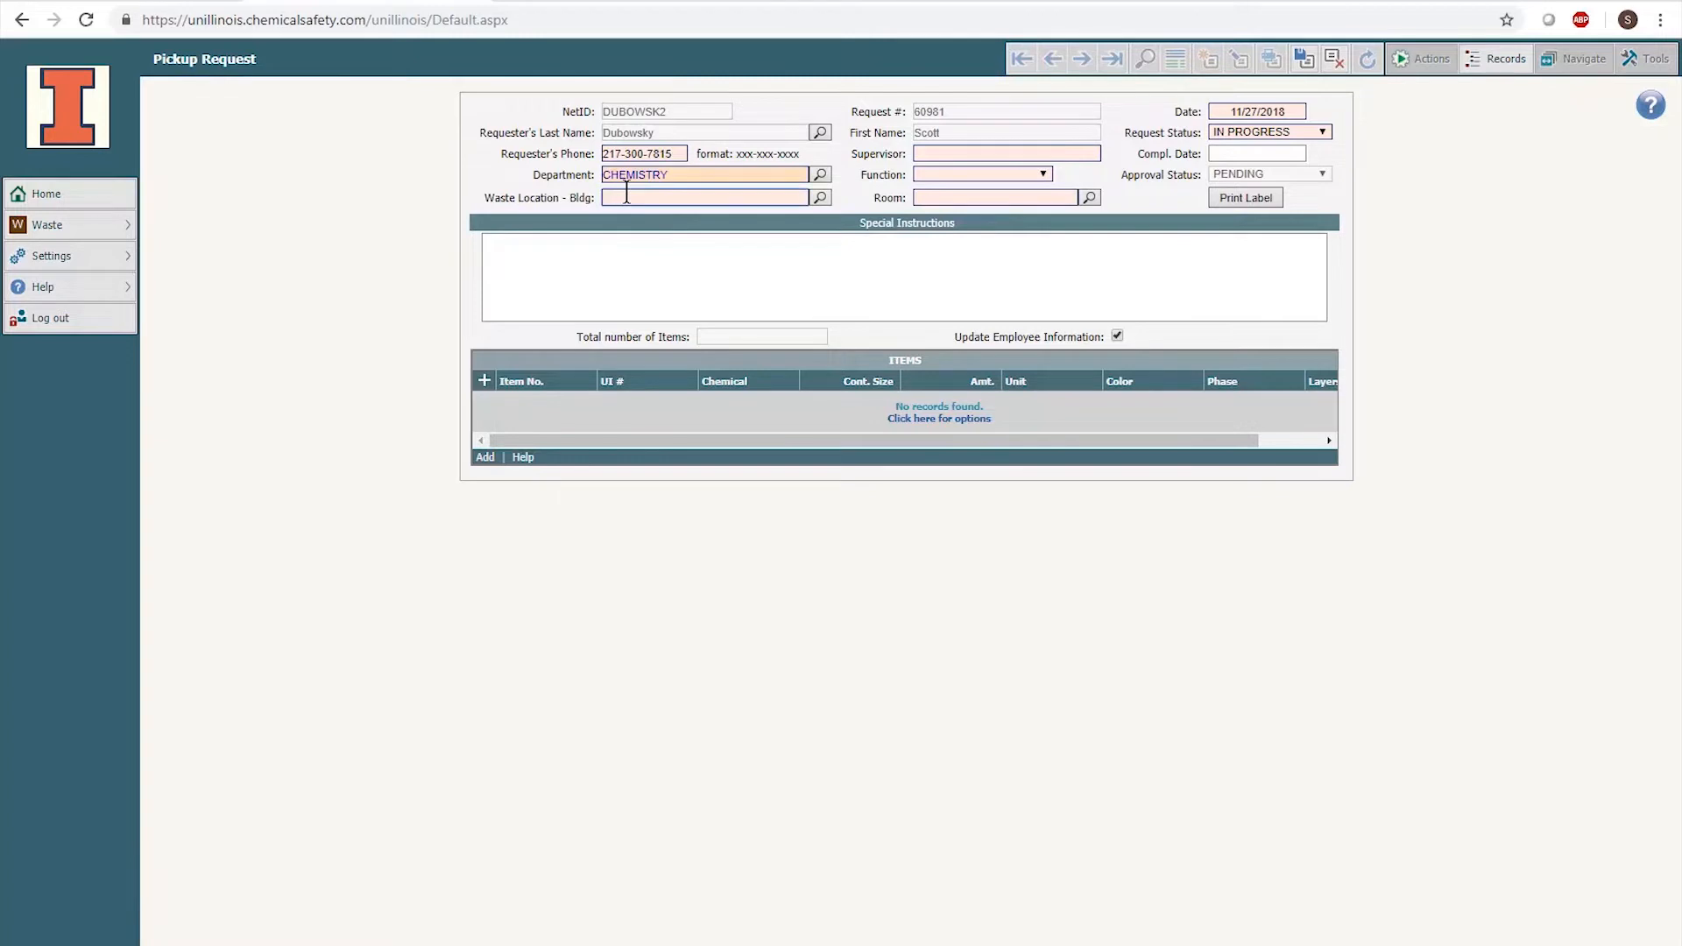
{"action": "type", "text": "Noyes"}
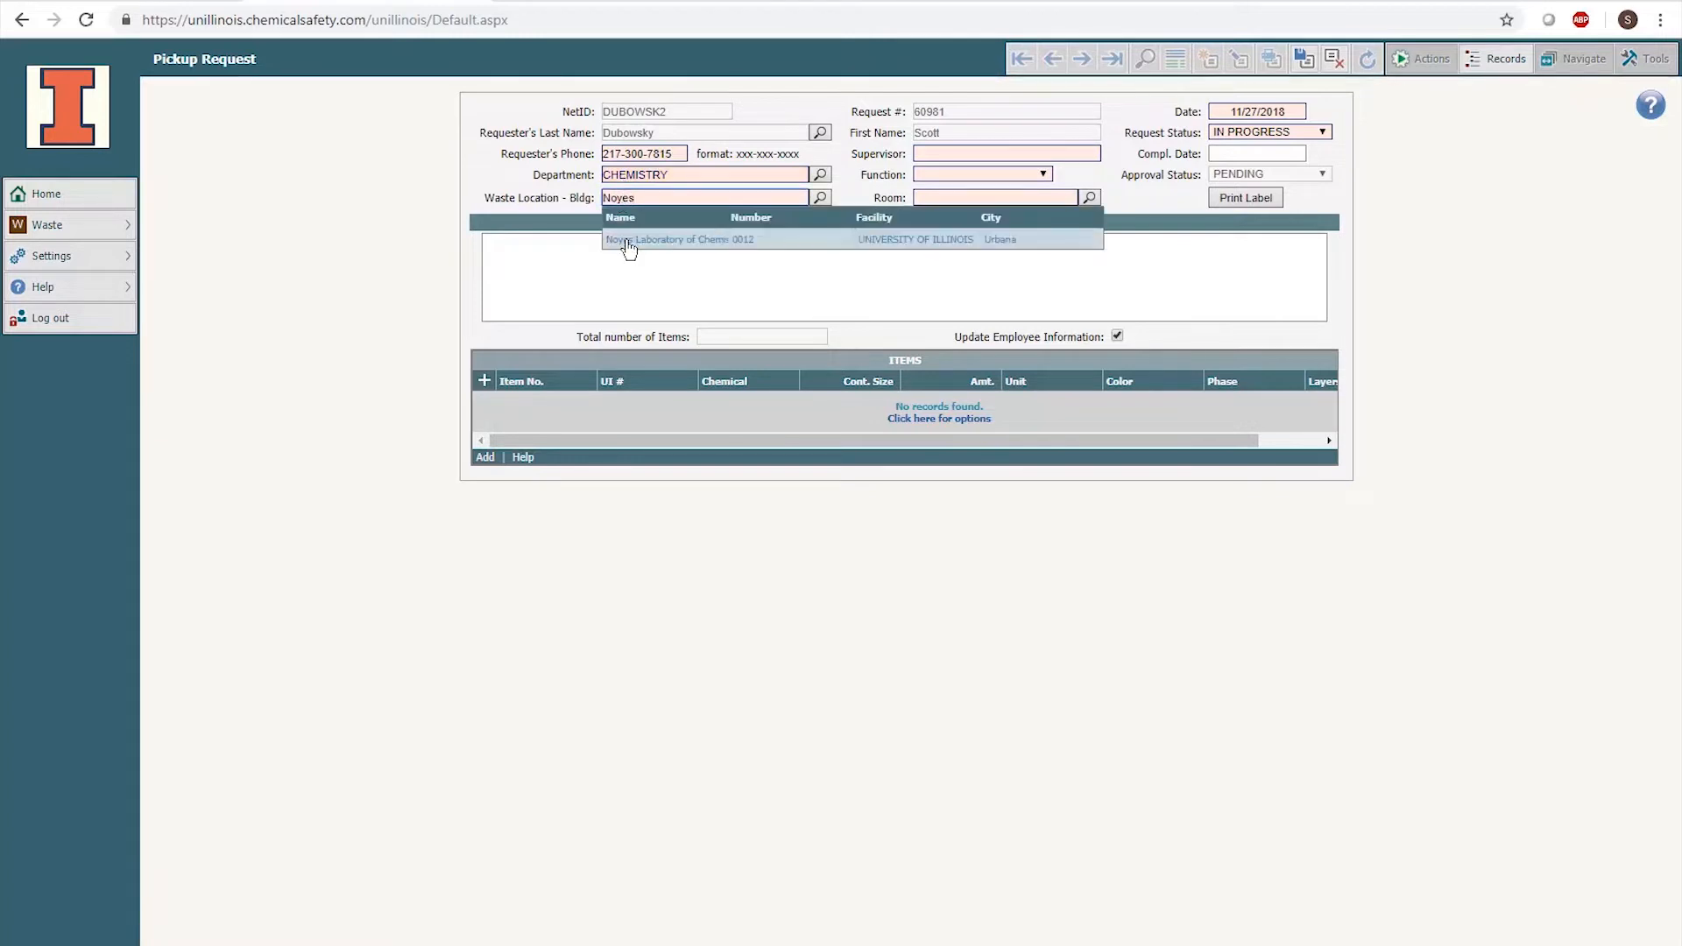
{"action": "left_click", "coordinate": [629, 239]}
- Enter the supervisor's name, set Function to RESEARCH and Room to 100
{"action": "left_click", "coordinate": [930, 152]}
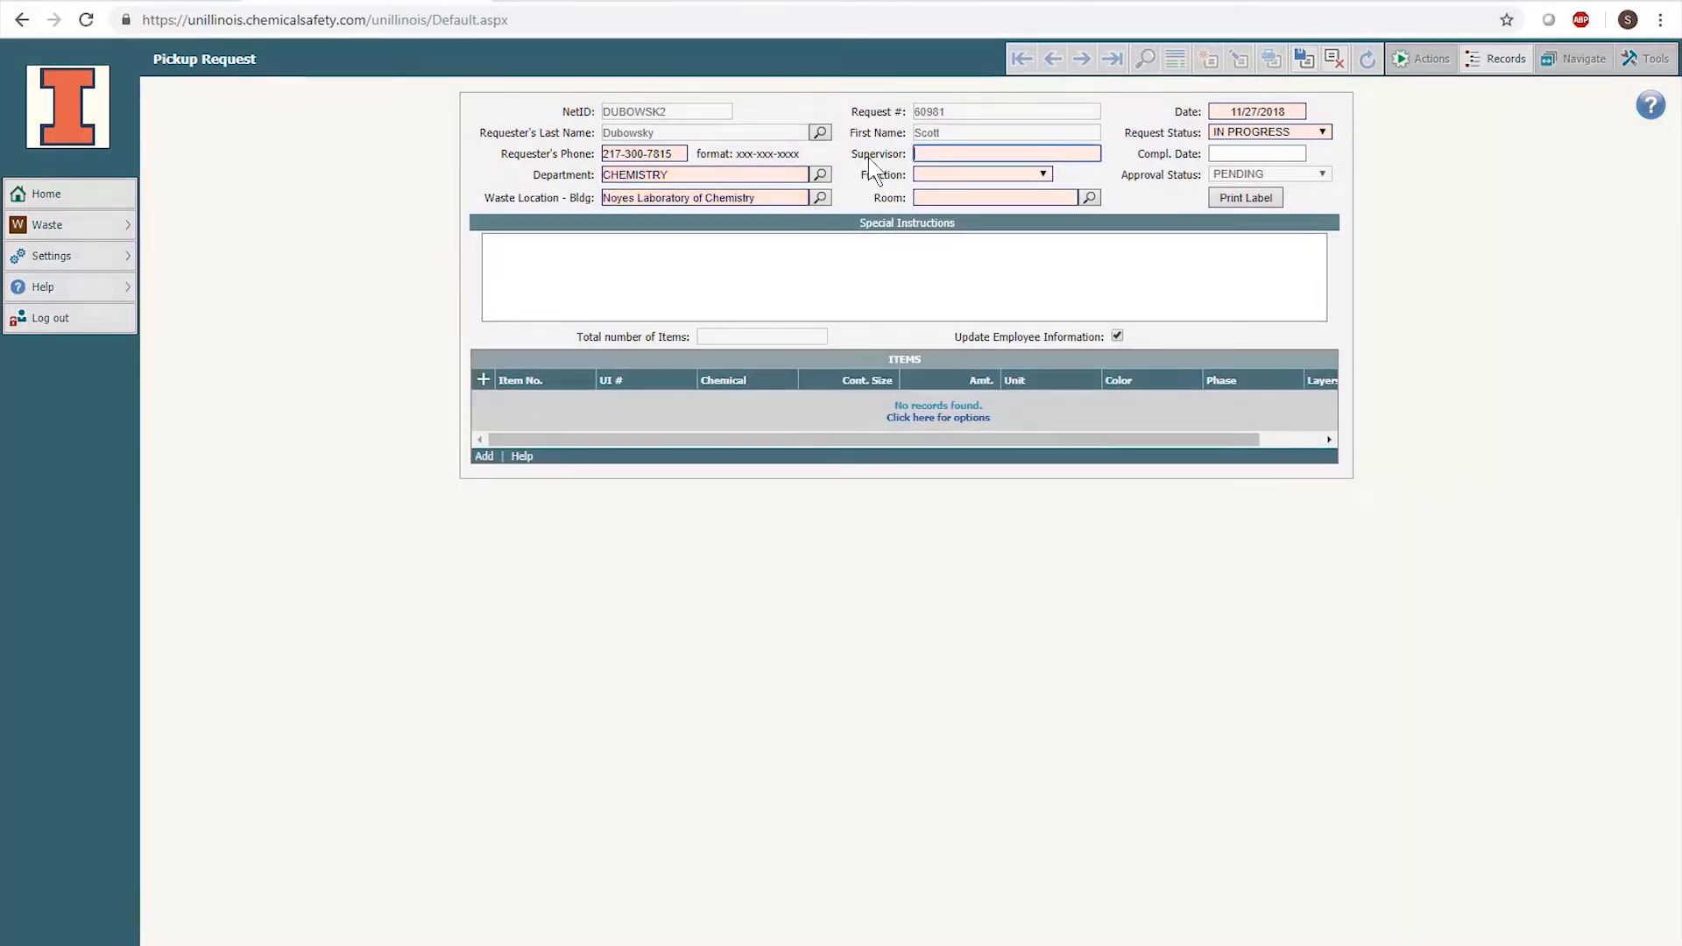
{"action": "type", "text": "Gruebele"}
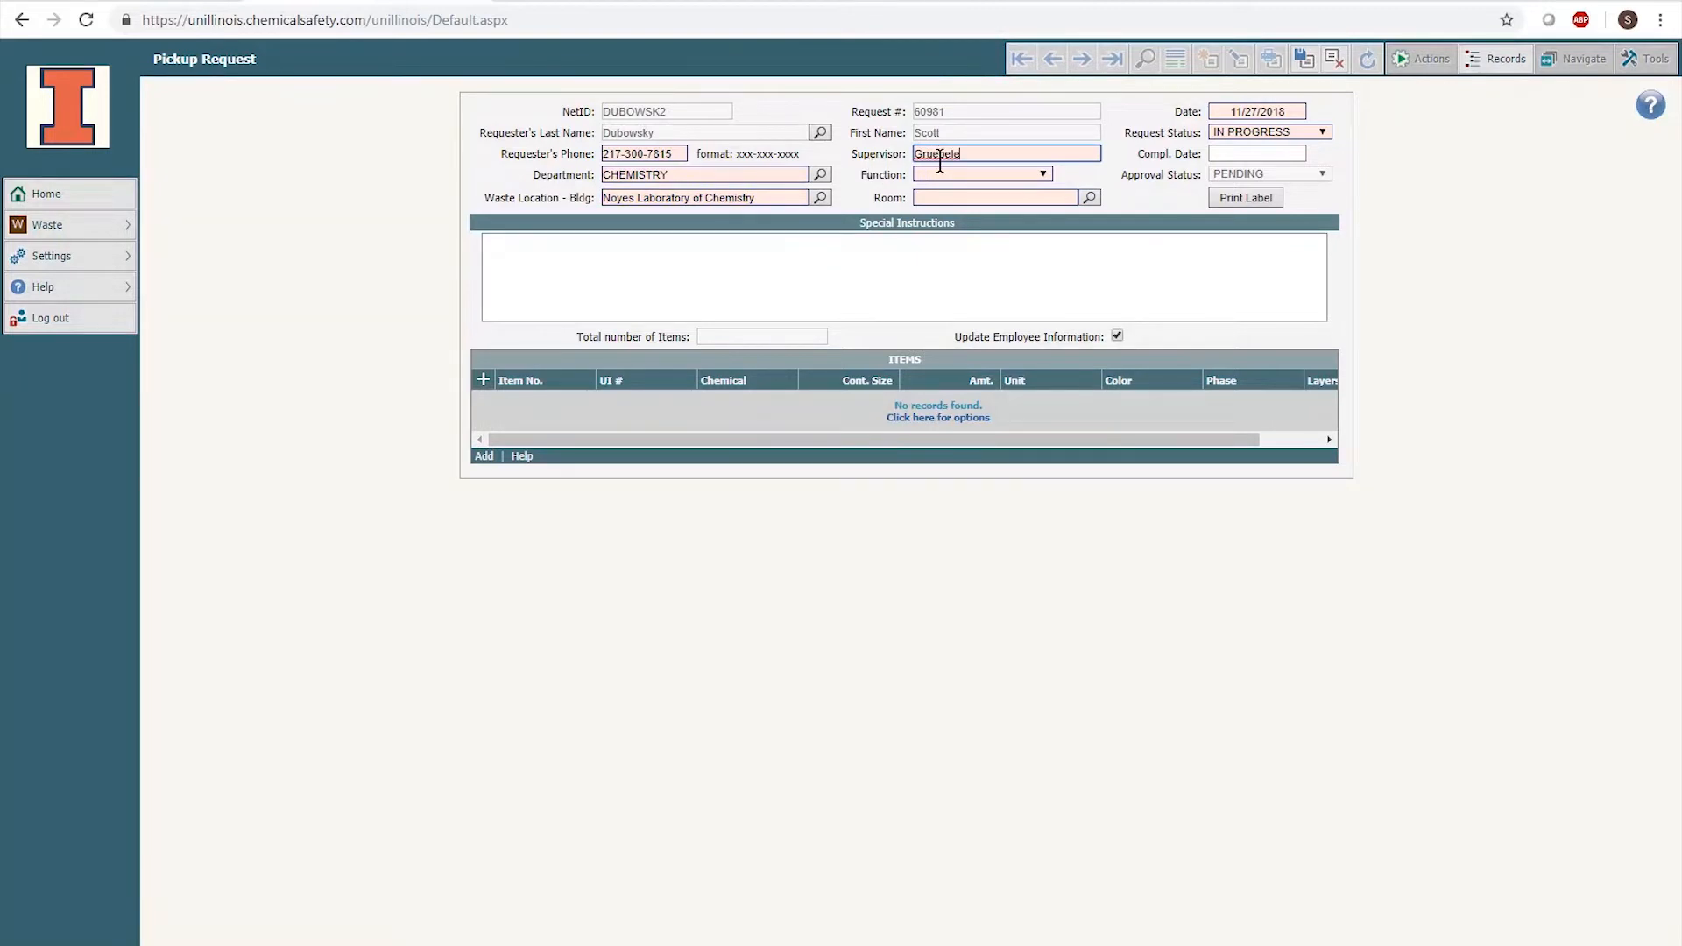
{"action": "left_click", "coordinate": [947, 175]}
{"action": "left_click", "coordinate": [947, 201]}
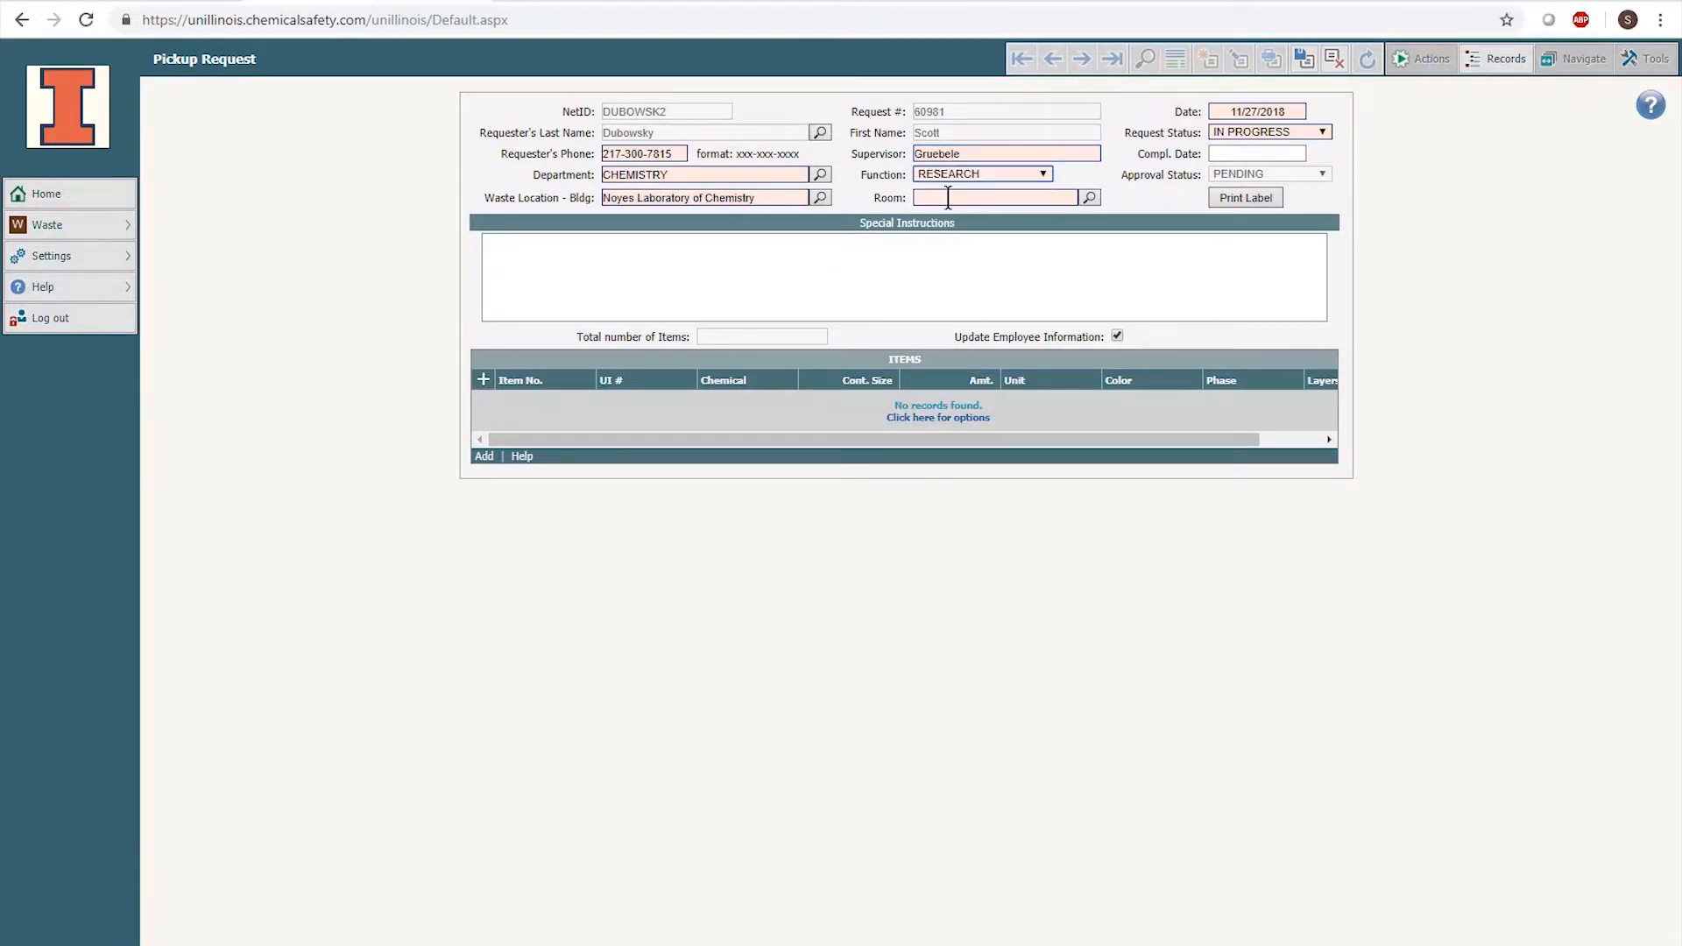
{"action": "left_click", "coordinate": [946, 198]}
{"action": "type", "text": "100"}
{"action": "left_click", "coordinate": [929, 239]}
- Save the request details, add a new waste item, and bring up the chemical name list
{"action": "left_click", "coordinate": [1305, 61]}
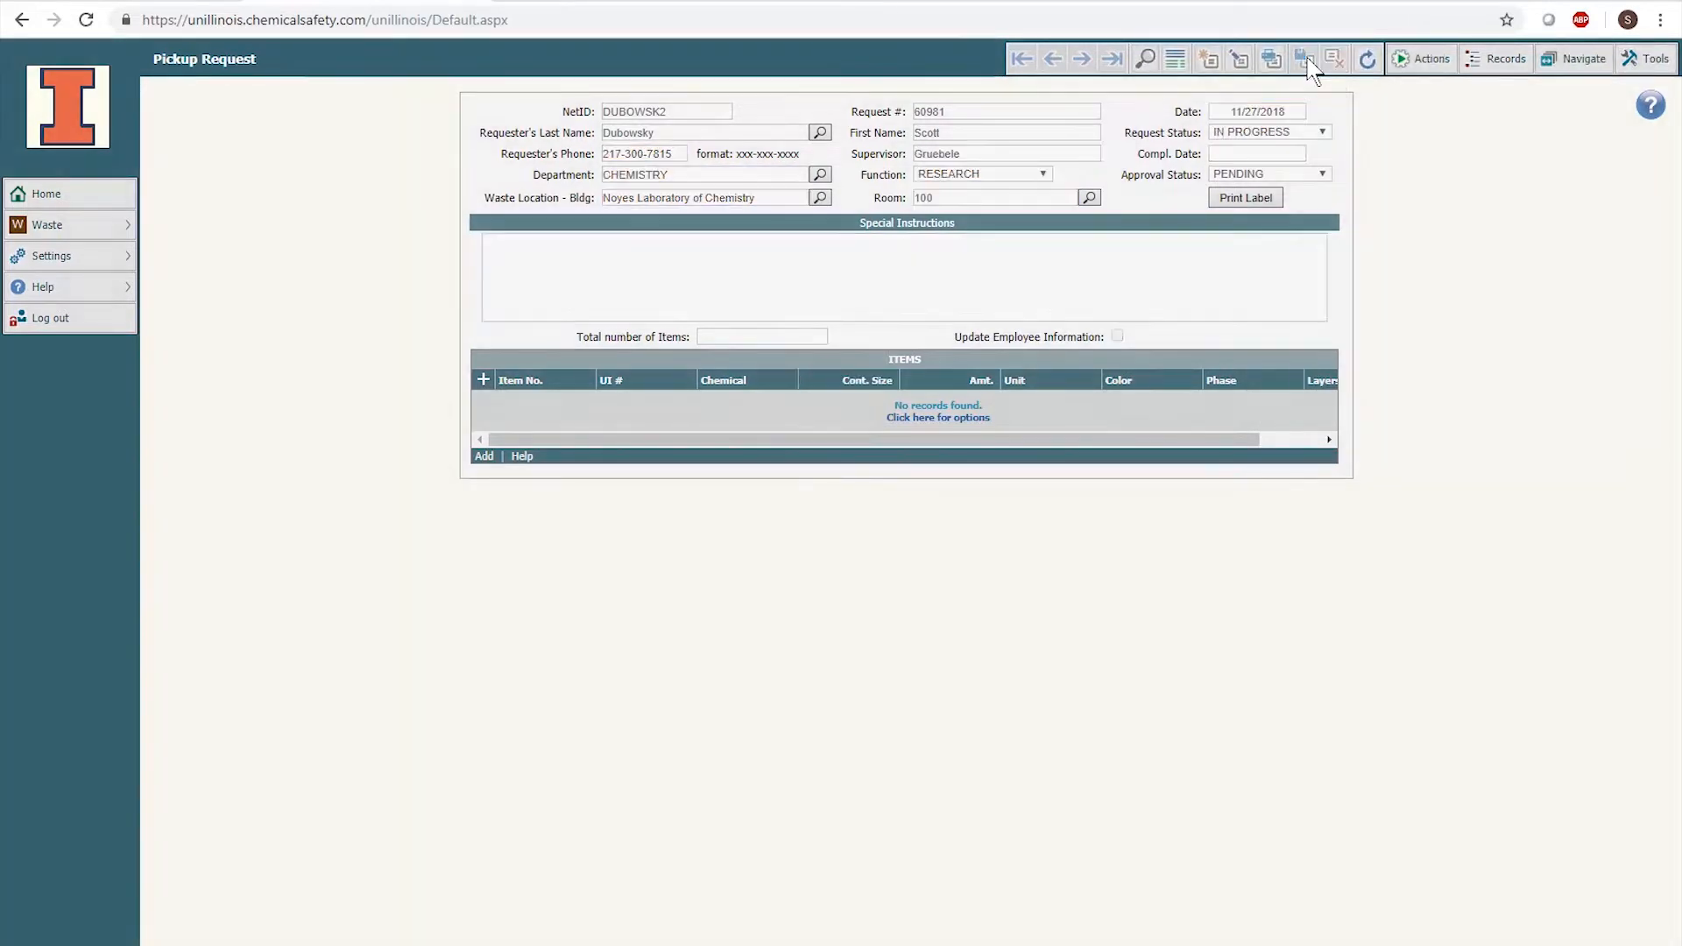
{"action": "left_click", "coordinate": [1309, 61]}
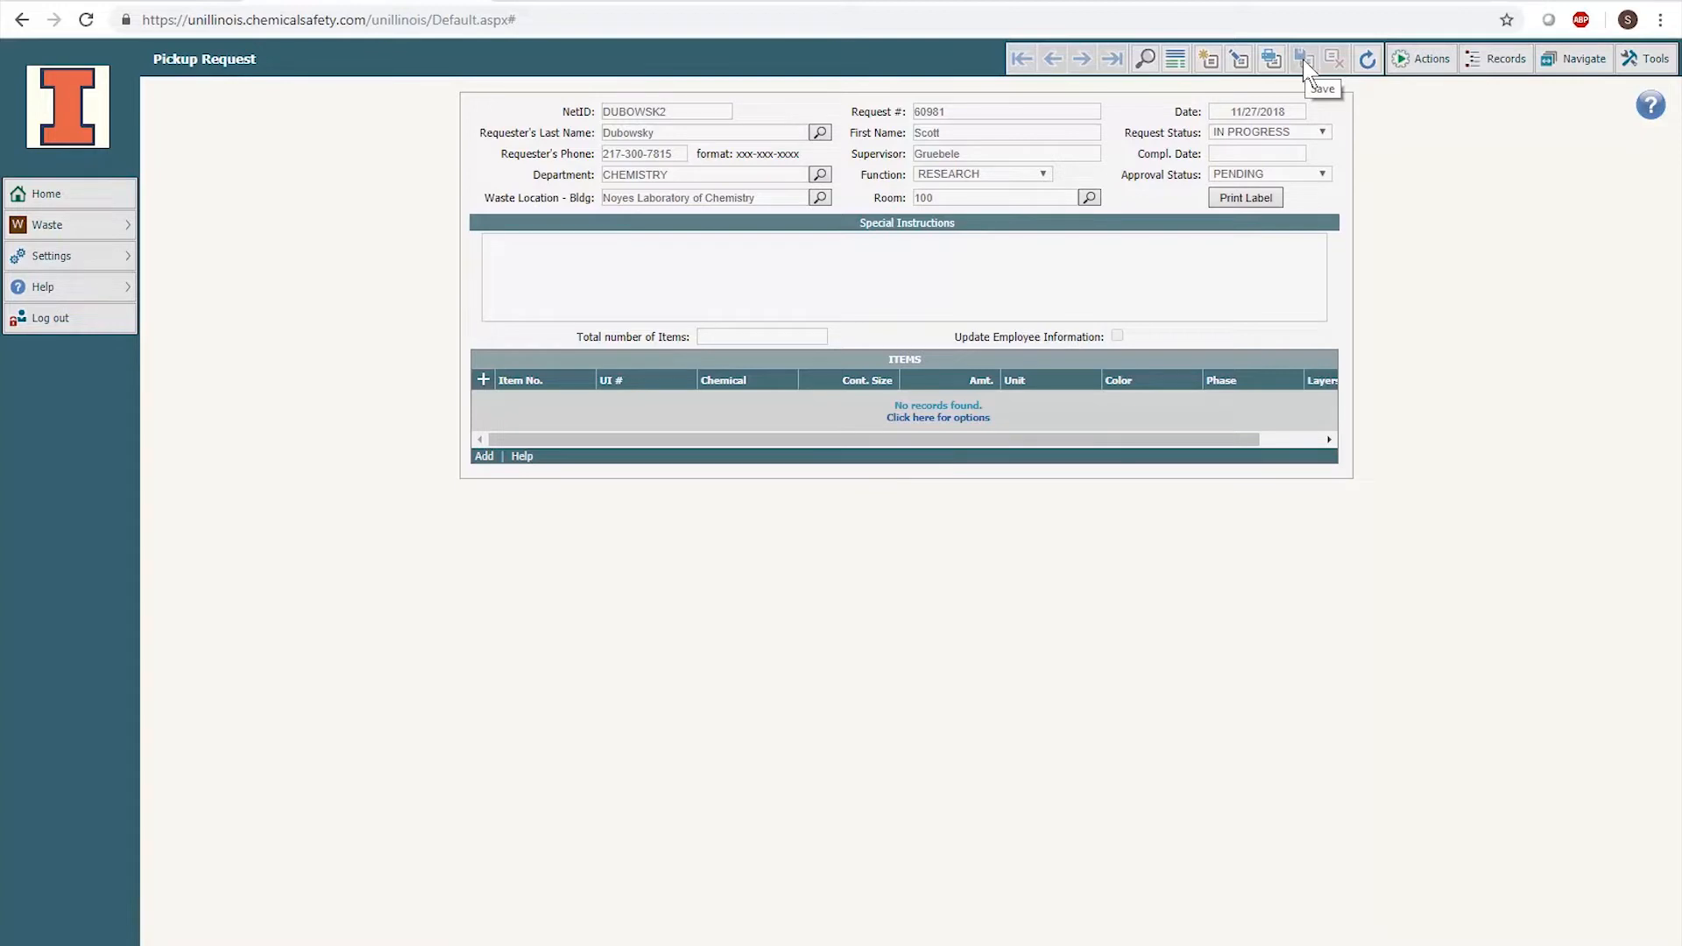
{"action": "left_click", "coordinate": [484, 457]}
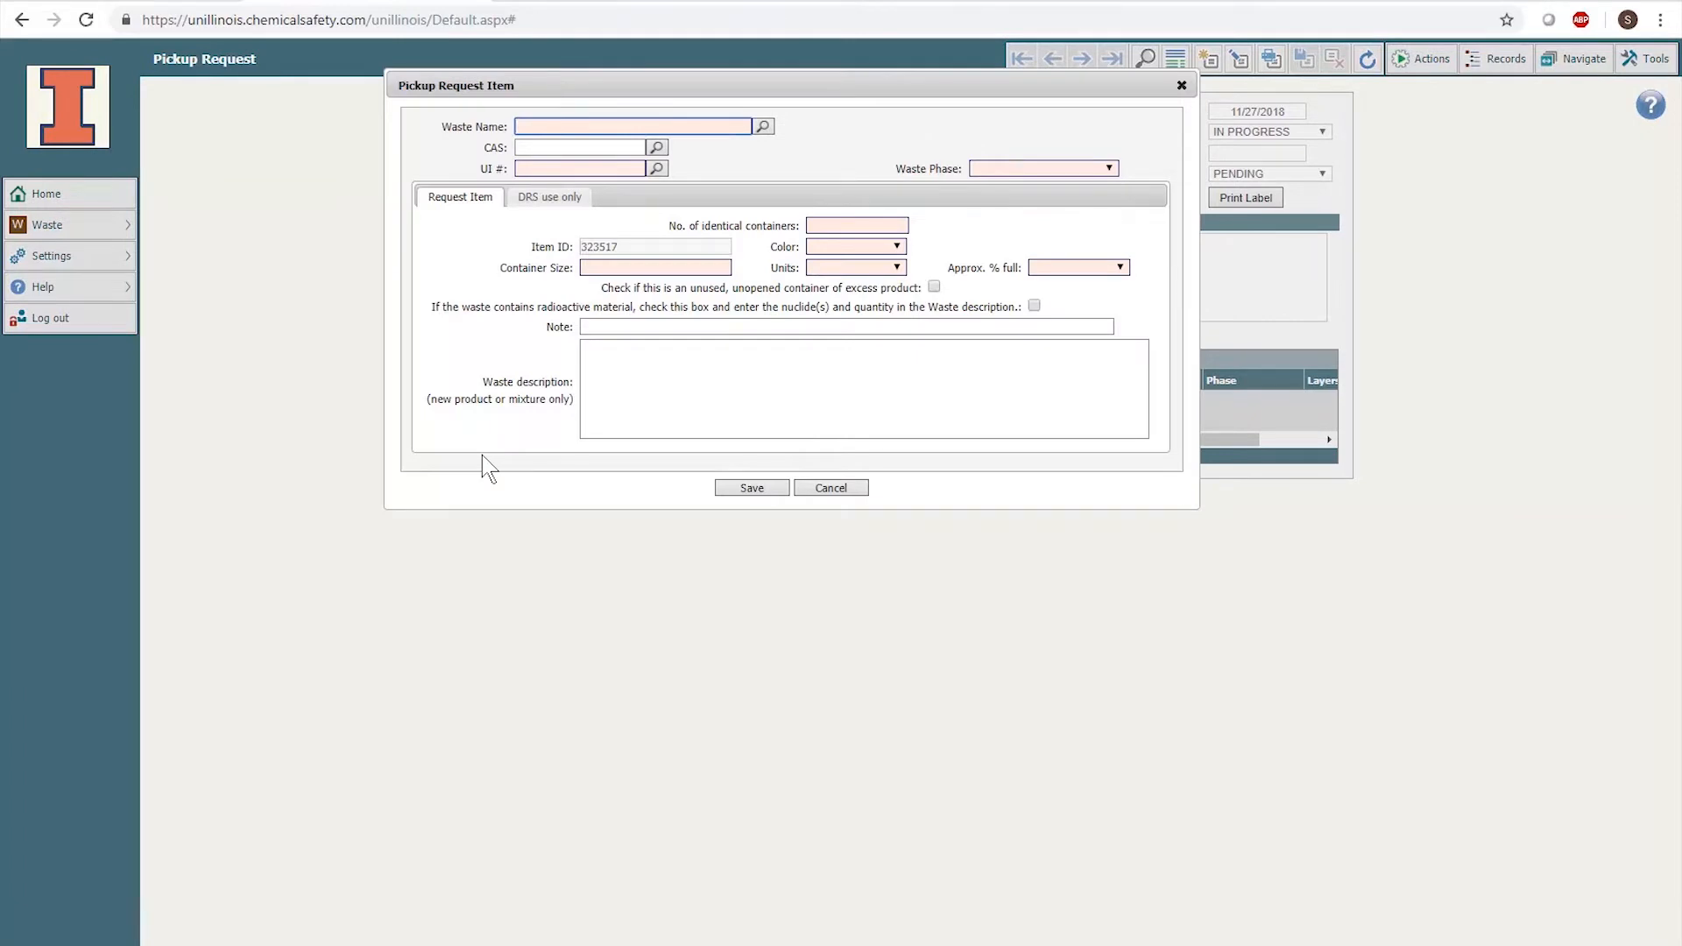
{"action": "left_click", "coordinate": [764, 127]}
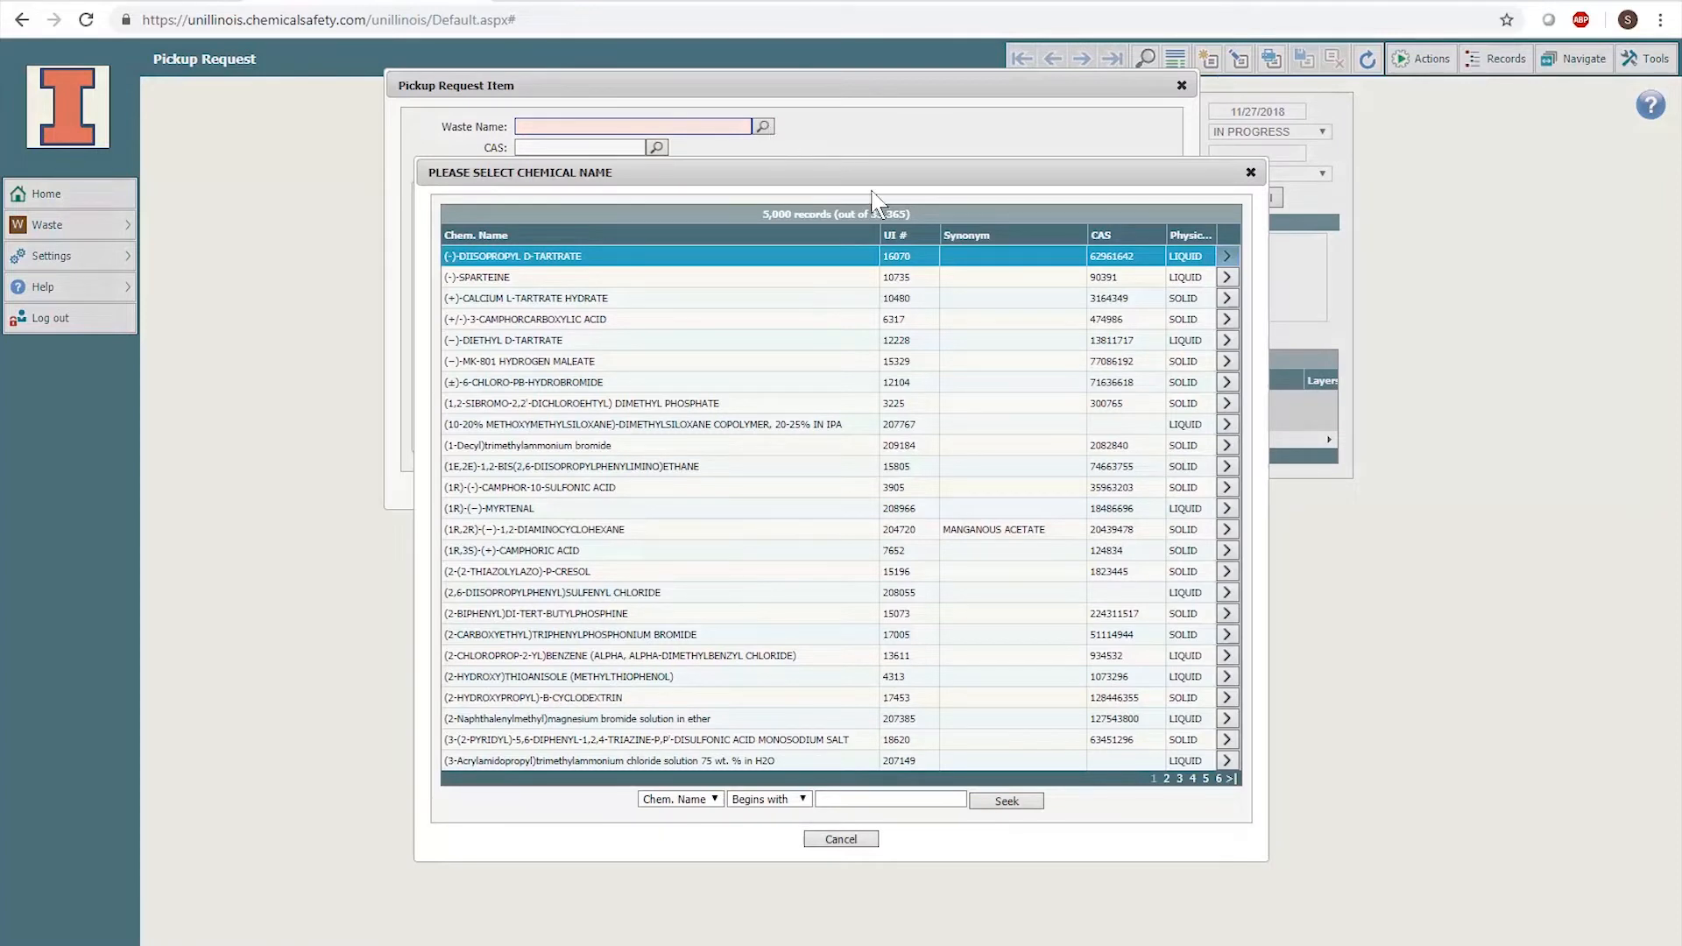
- Search the chemical list for 'Methano' and use METHANOL (CAS 67561, UI 462) as the waste name
{"action": "left_click", "coordinate": [717, 801]}
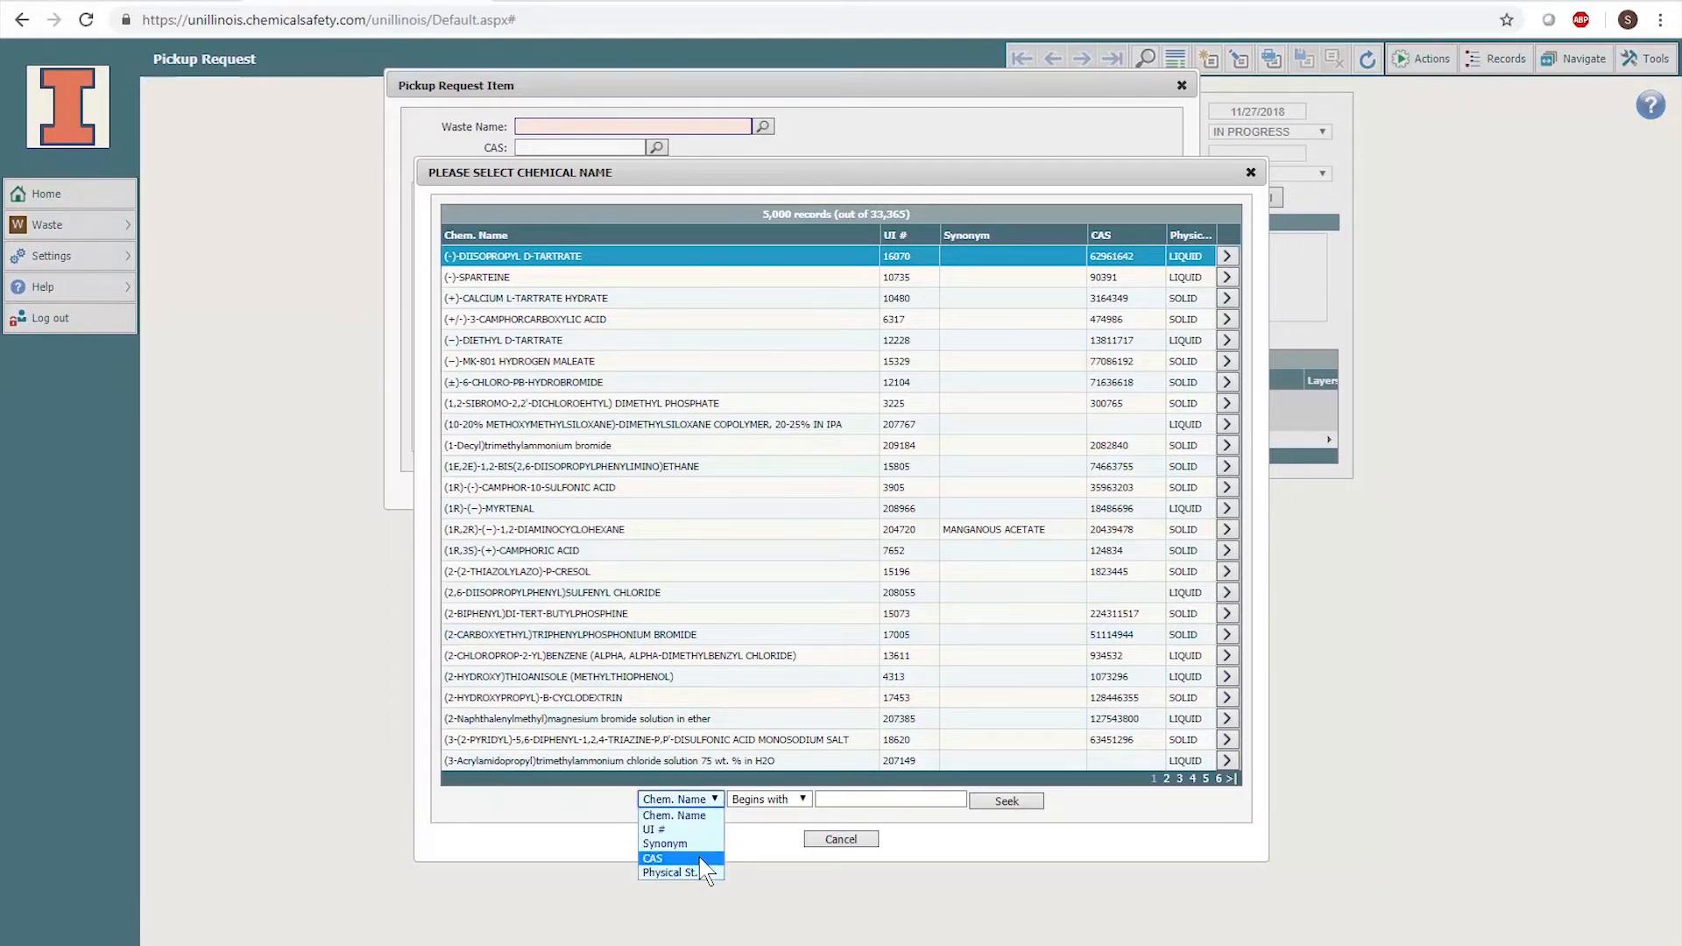
{"action": "left_click", "coordinate": [786, 804]}
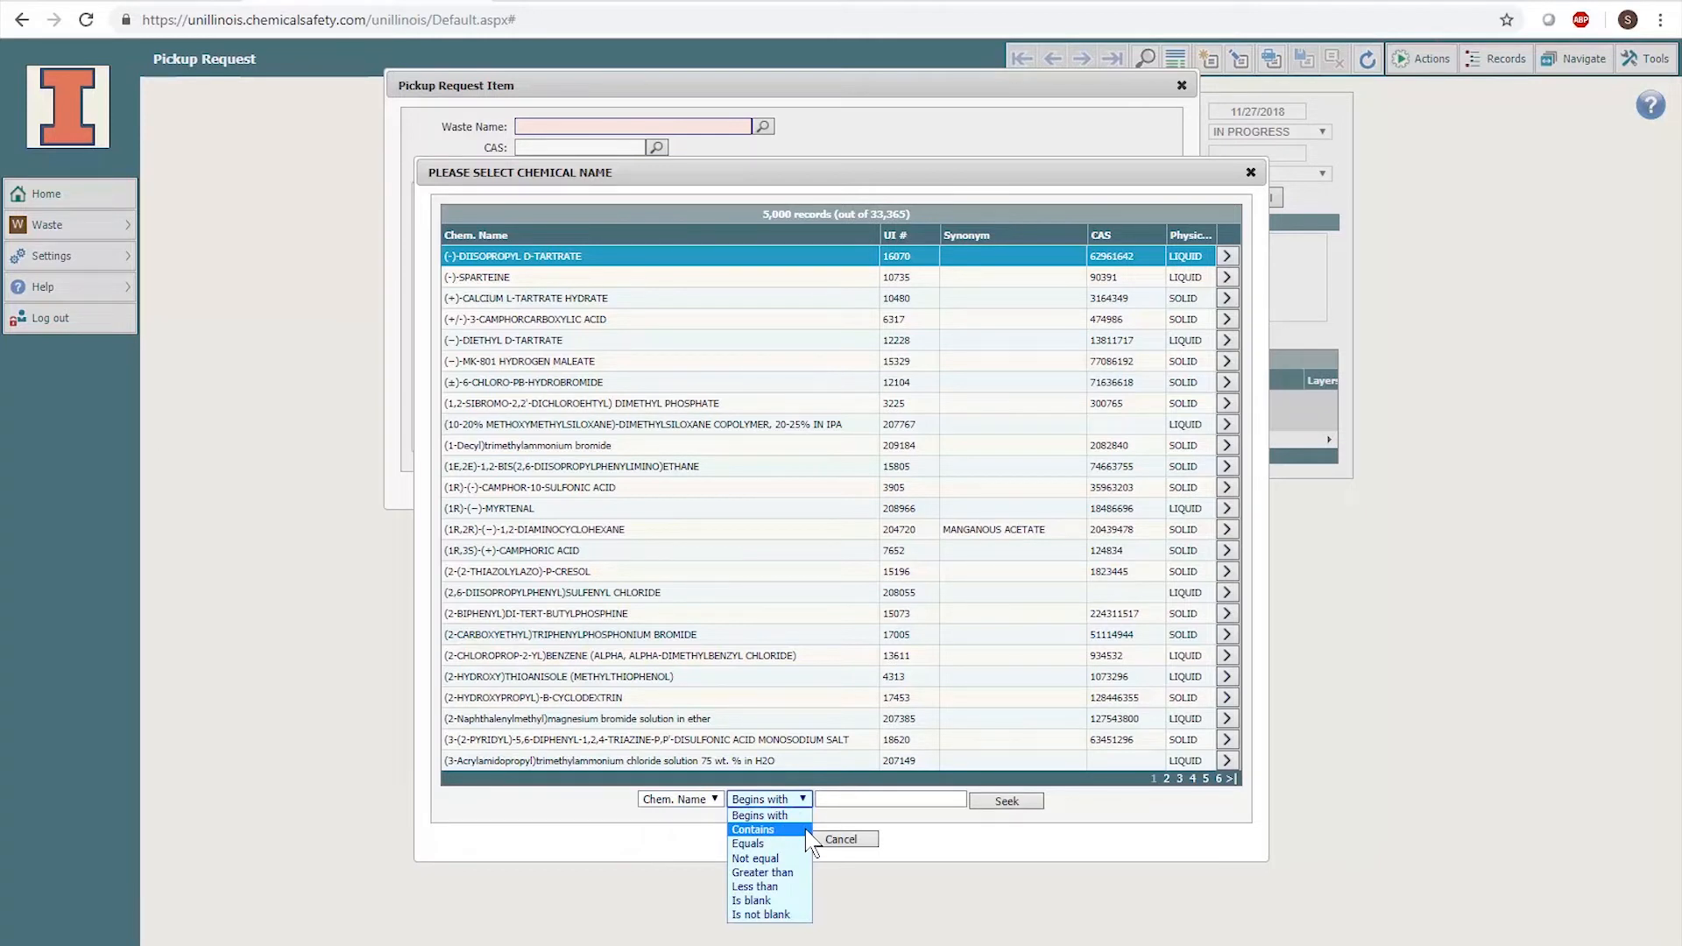
{"action": "left_click", "coordinate": [844, 800]}
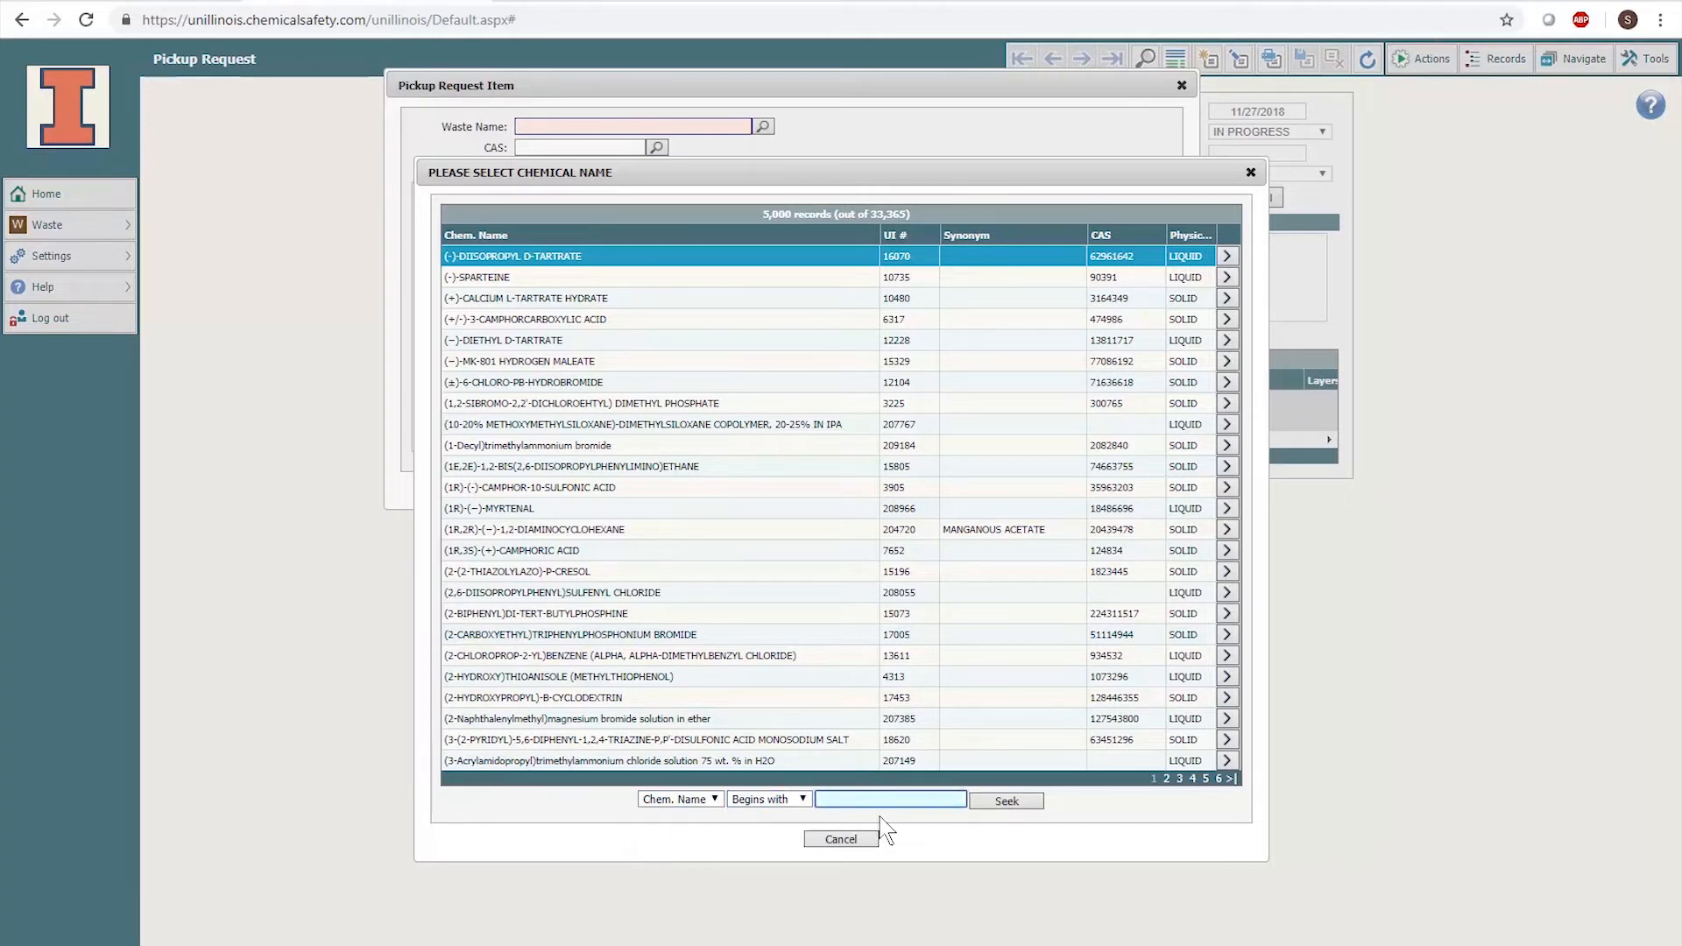
{"action": "type", "text": "Methanol"}
{"action": "key", "text": "Return"}
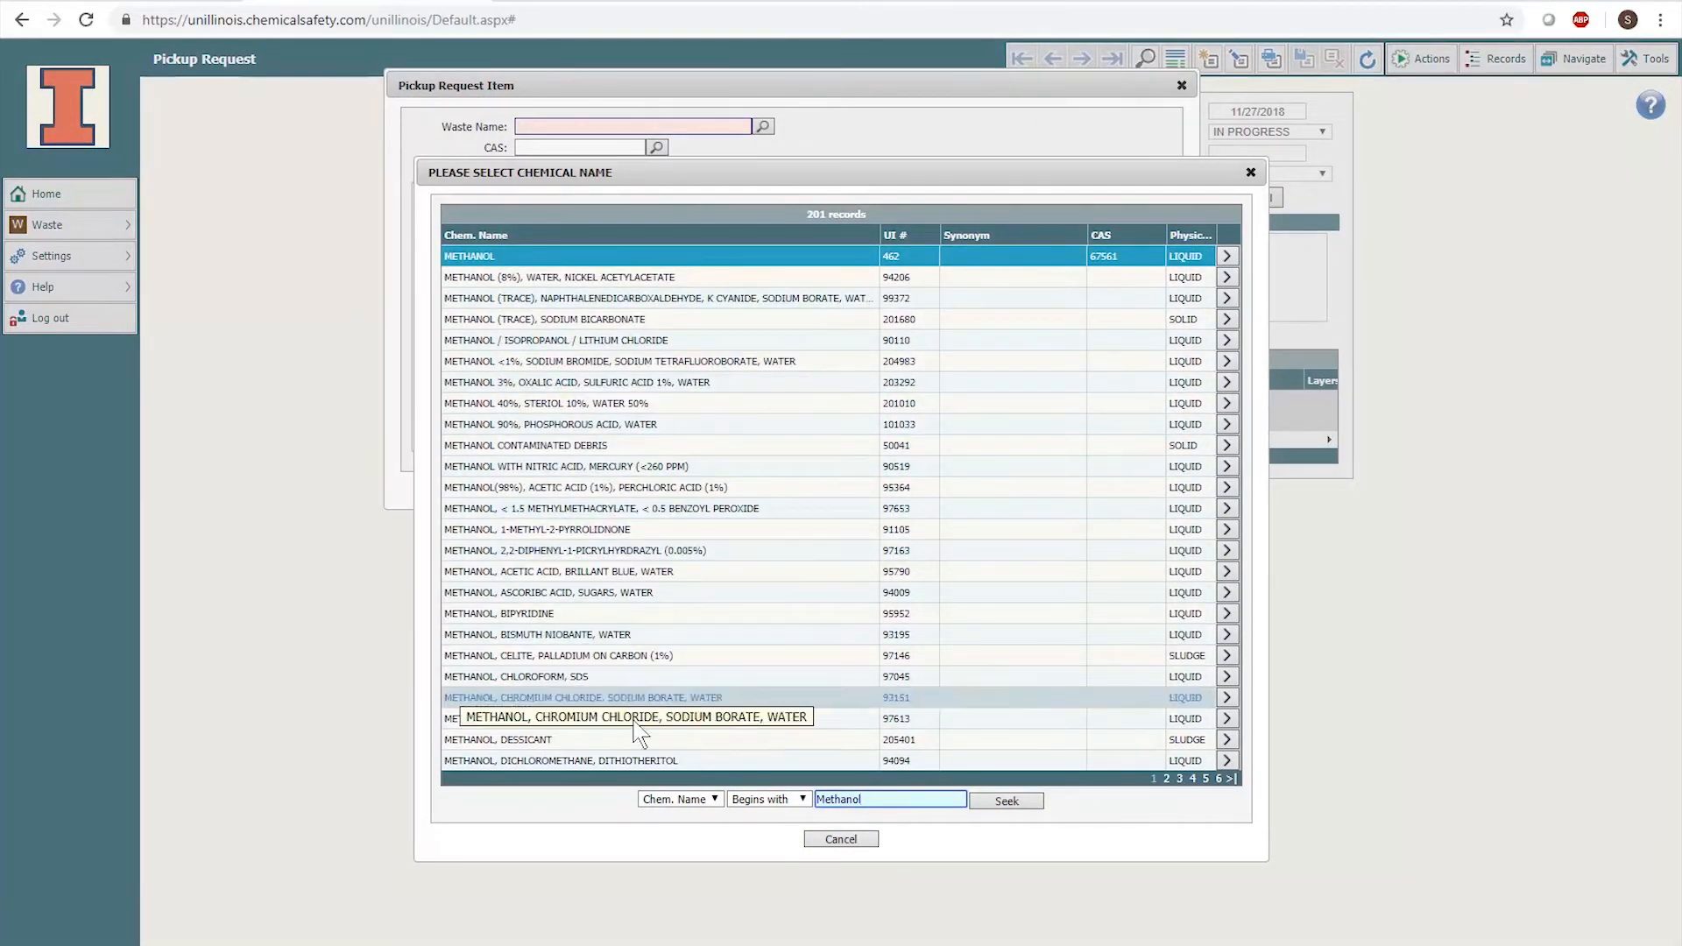
{"action": "left_click", "coordinate": [828, 256]}
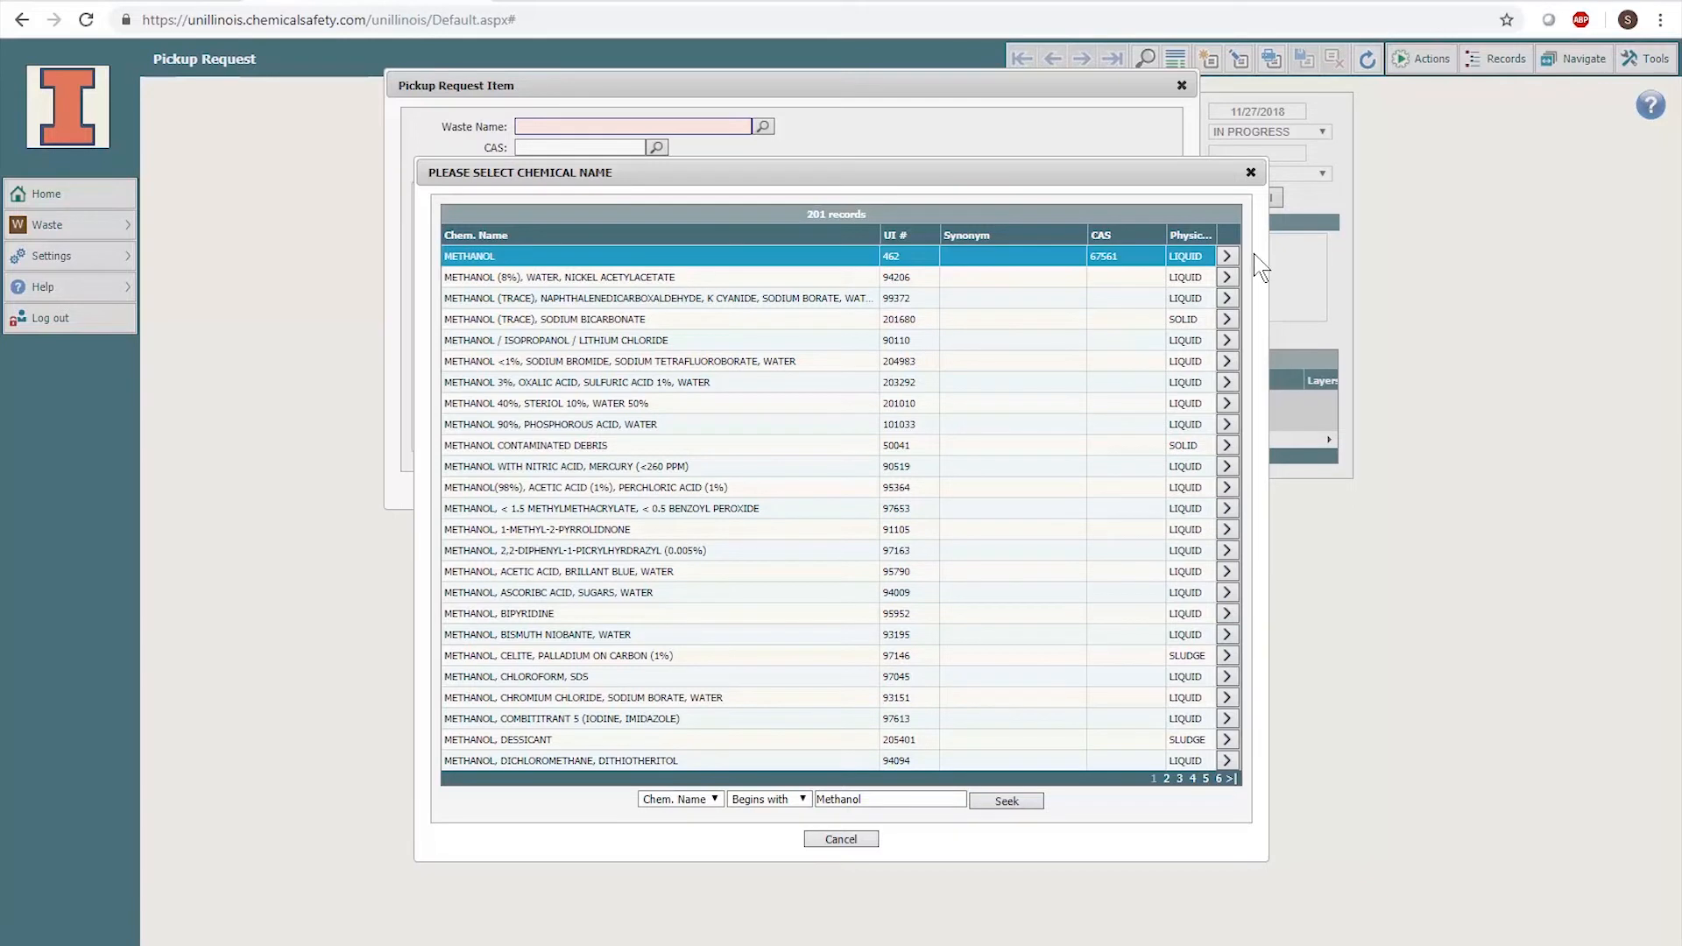
{"action": "left_click", "coordinate": [1230, 258]}
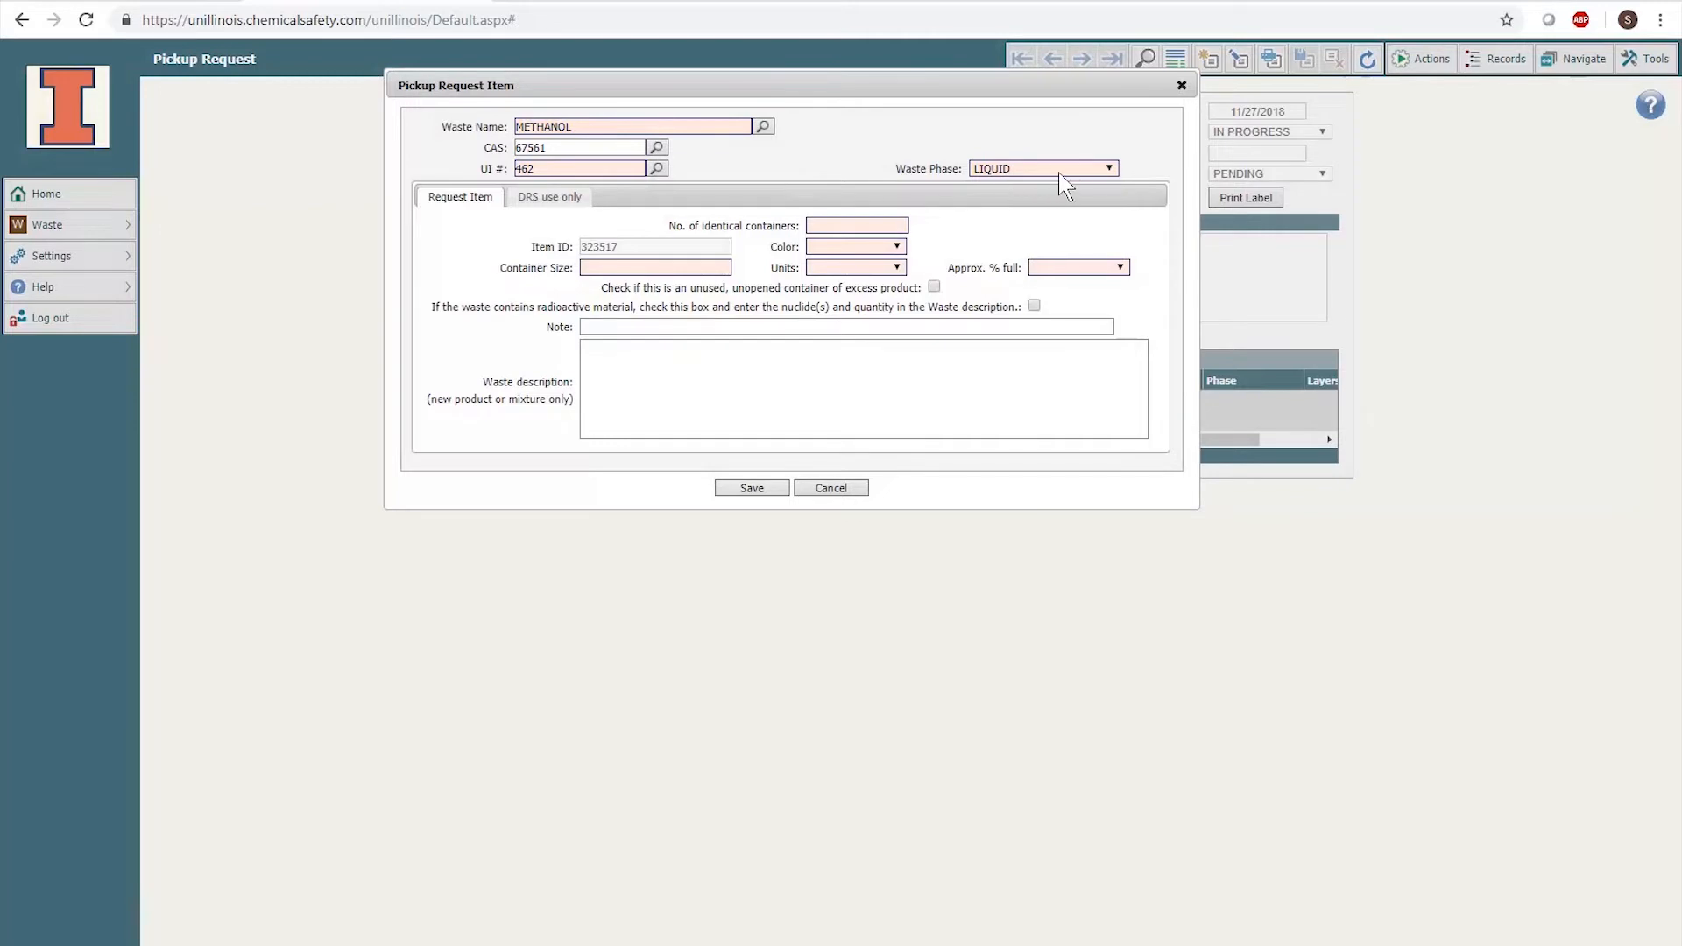
- Set 1 container, LIQUID phase, CLEAR colour, 4 L LITERS container size, 75% full
{"action": "left_click", "coordinate": [865, 220]}
{"action": "type", "text": "1"}
{"action": "left_click", "coordinate": [1032, 169]}
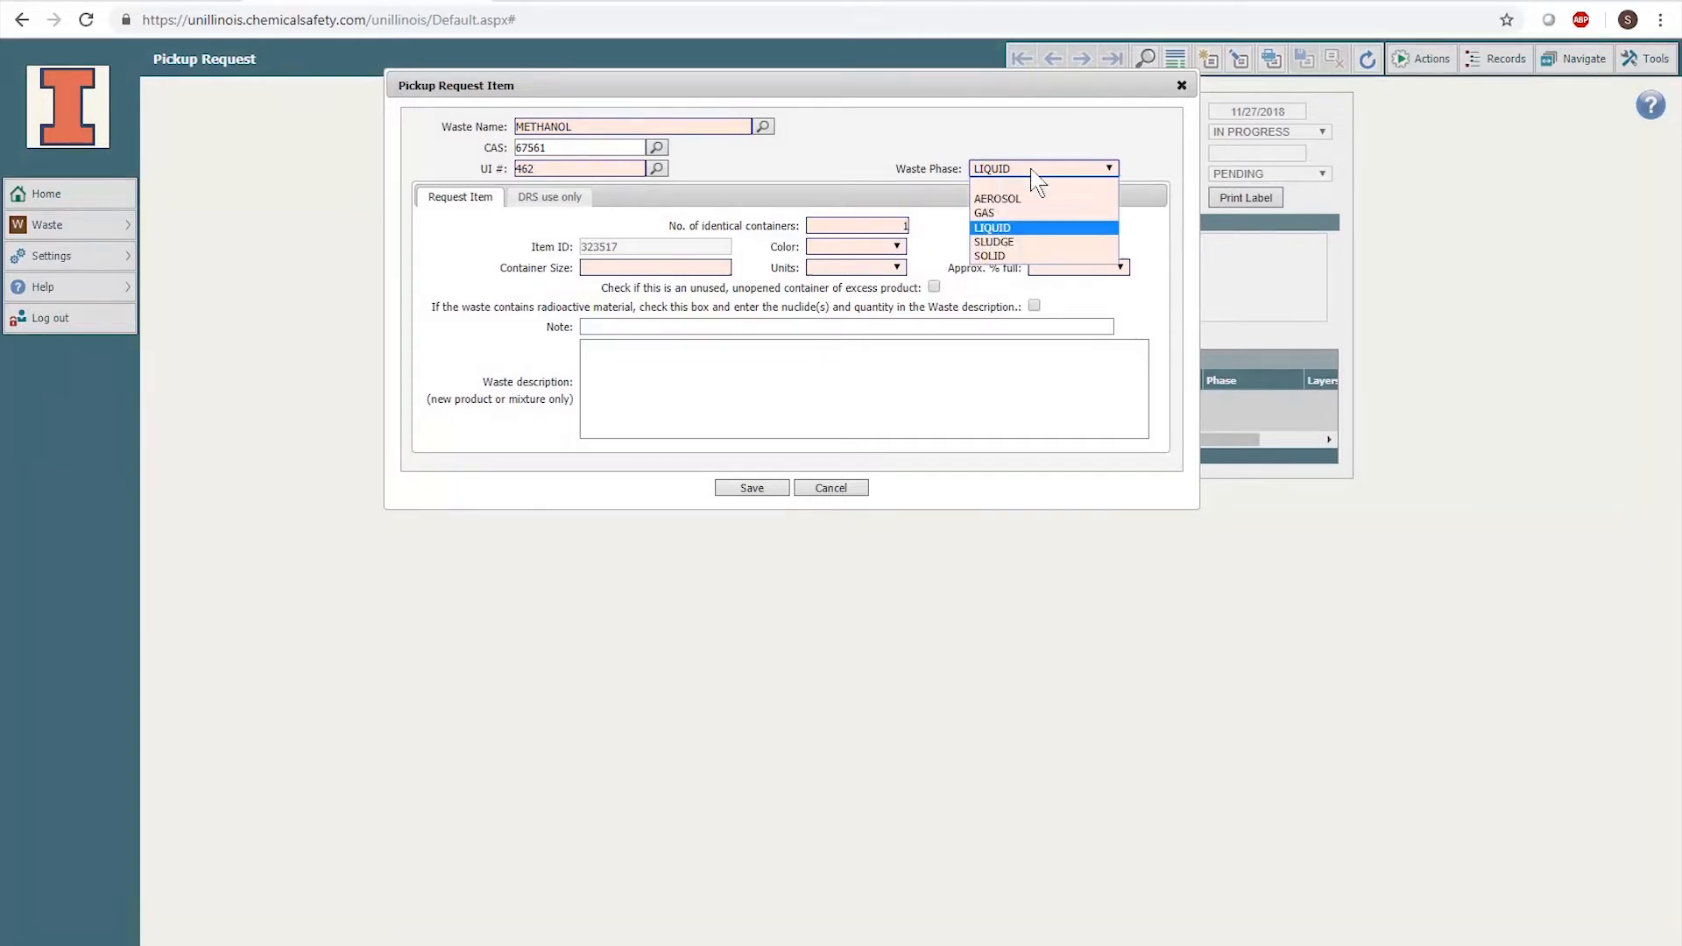
{"action": "left_click", "coordinate": [1025, 227]}
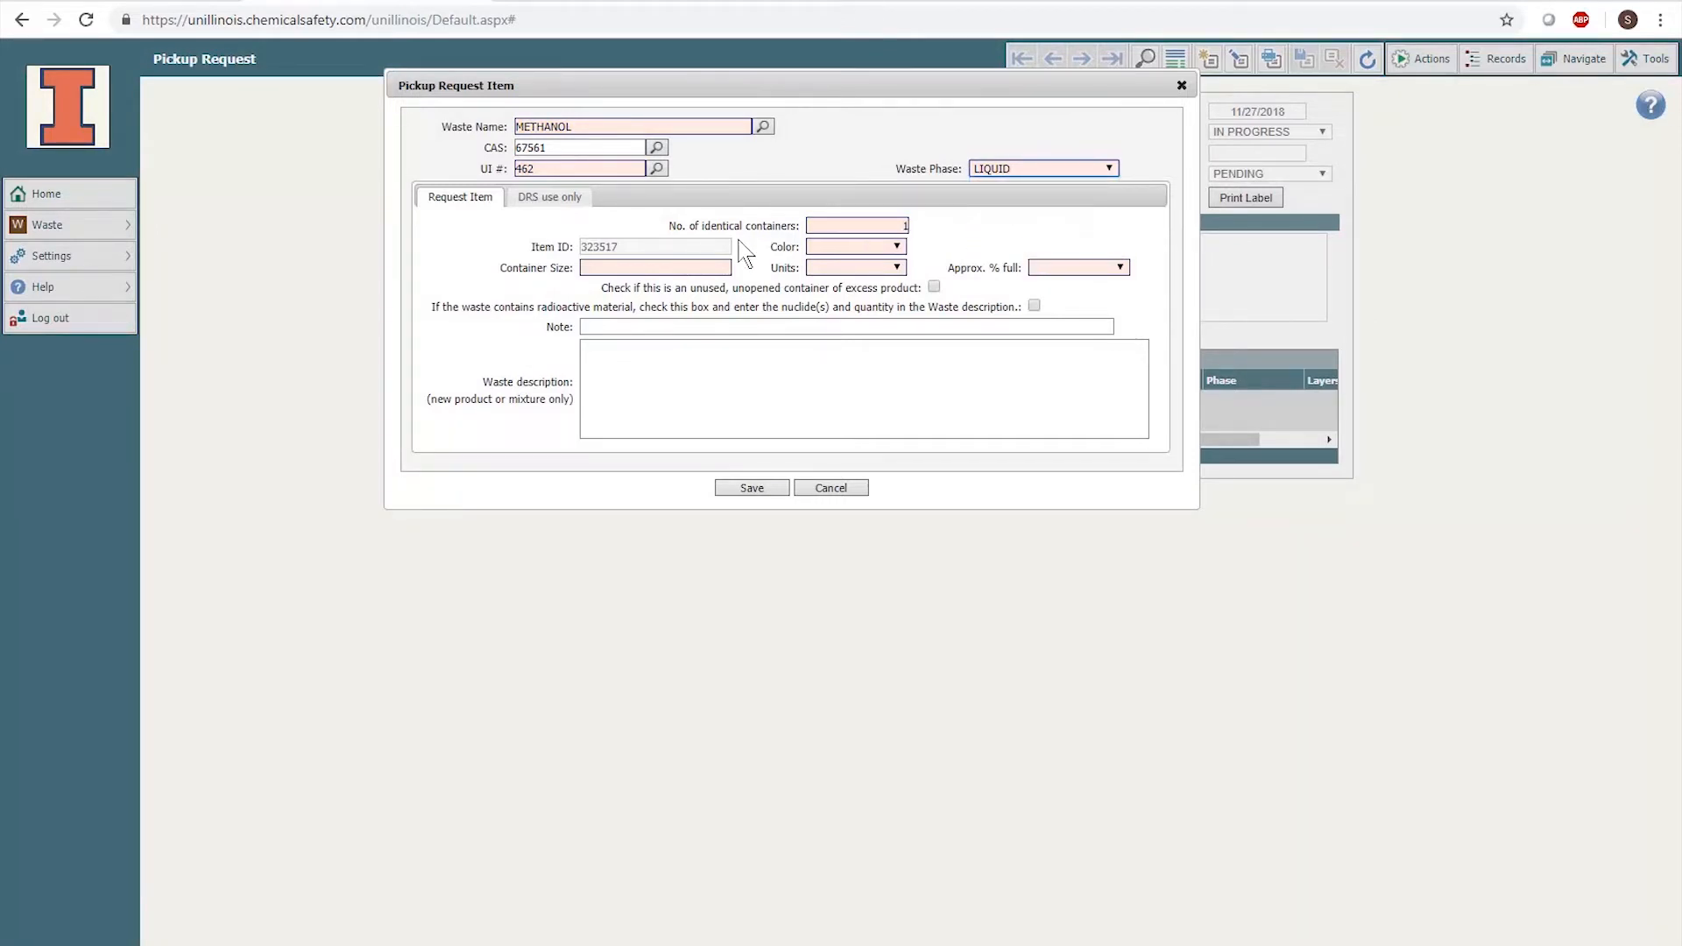
{"action": "left_click", "coordinate": [861, 248]}
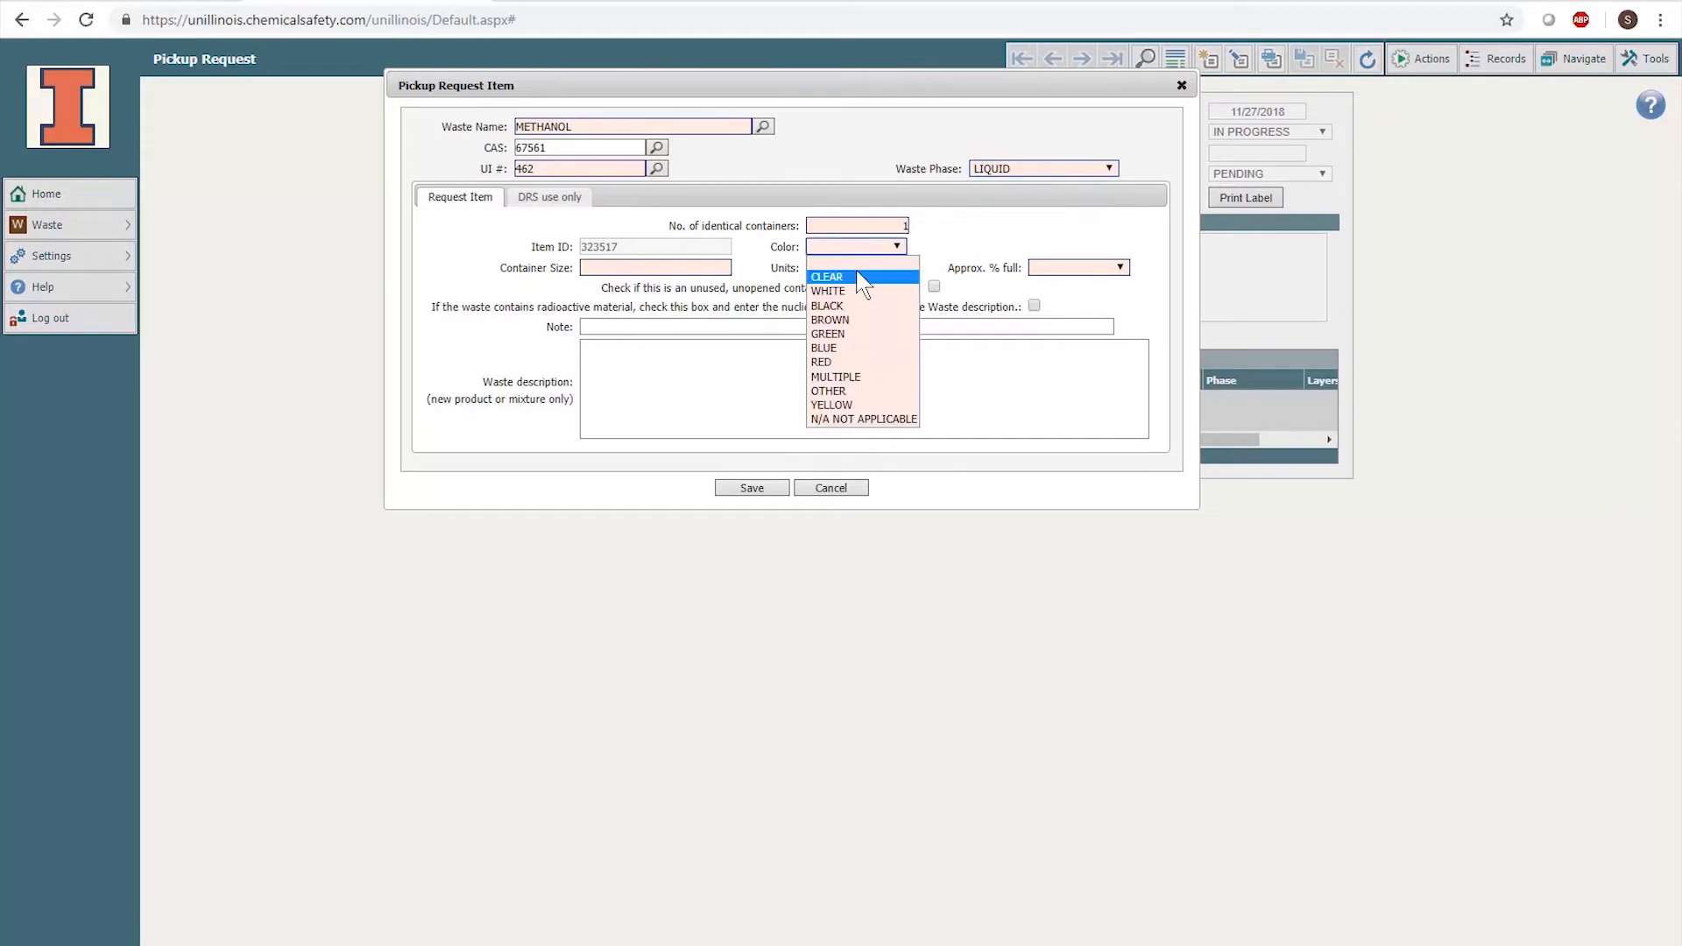
{"action": "left_click", "coordinate": [863, 277]}
{"action": "left_click", "coordinate": [701, 265]}
{"action": "type", "text": "4"}
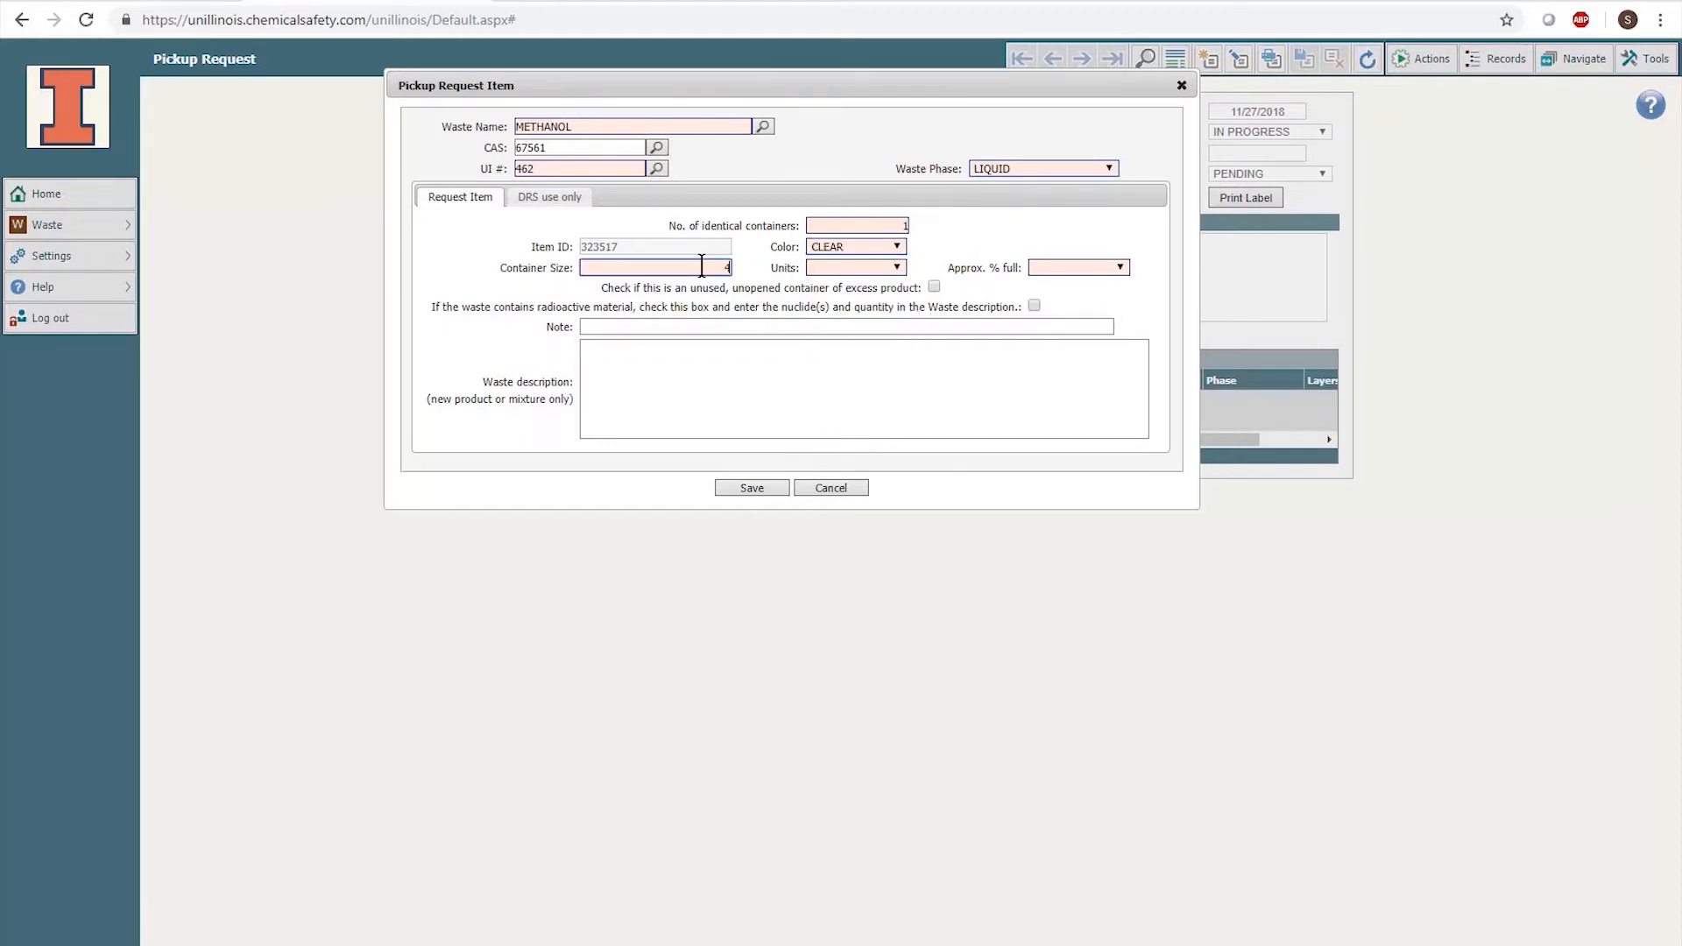
{"action": "left_click", "coordinate": [859, 268]}
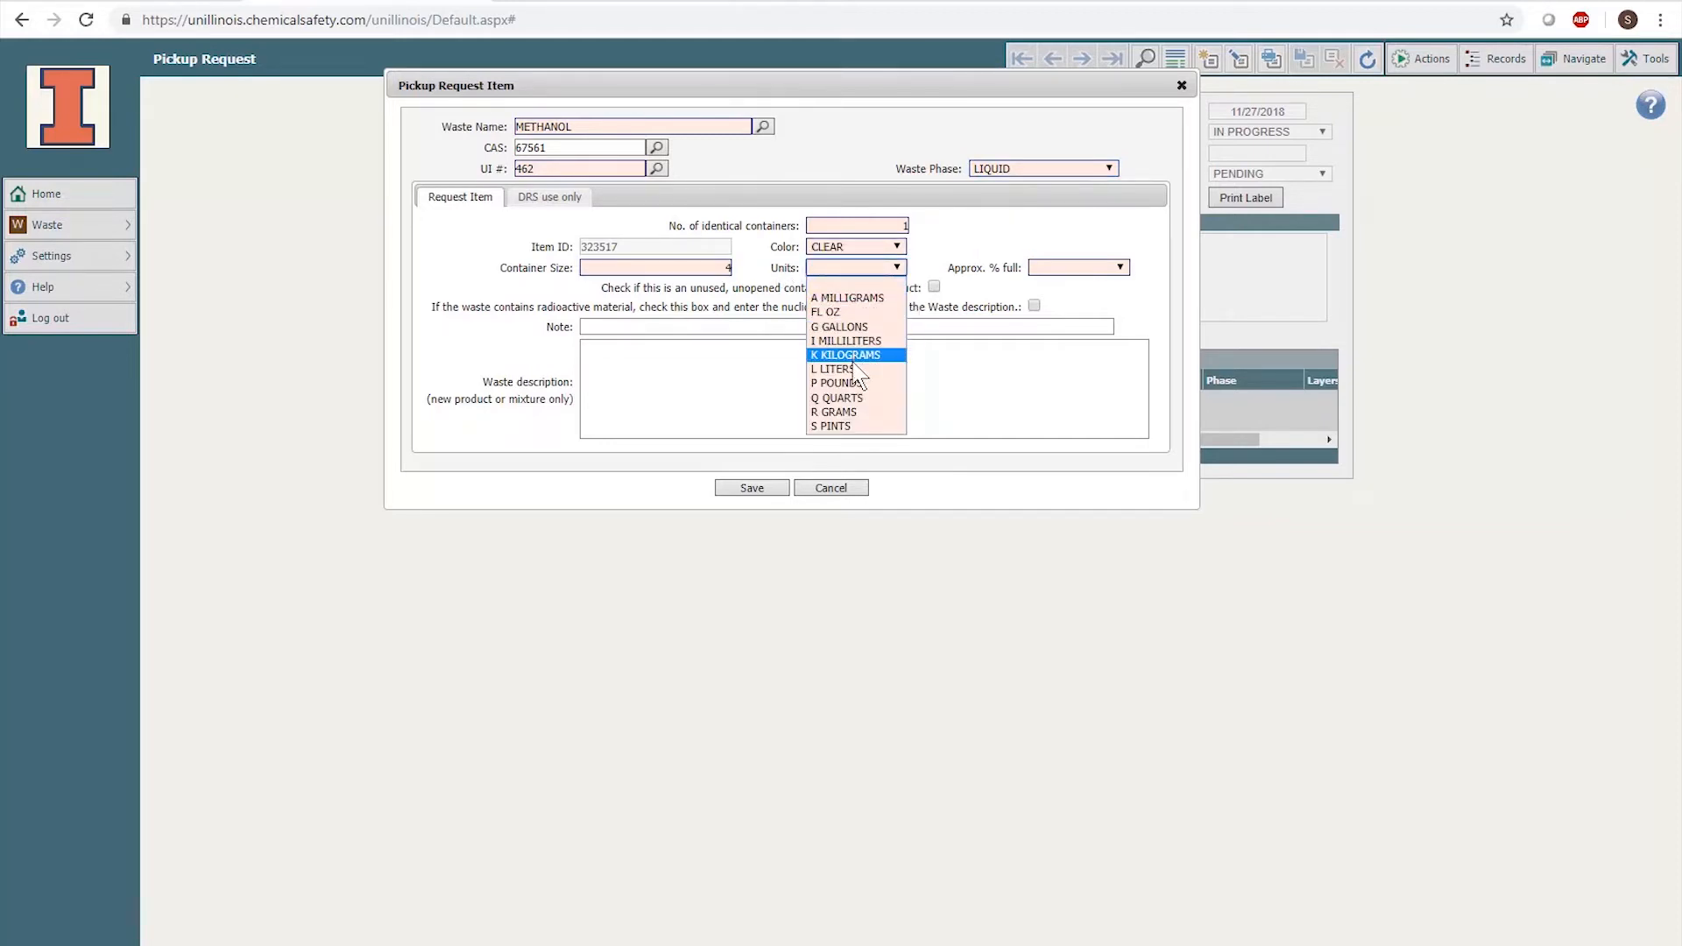
{"action": "left_click", "coordinate": [852, 368]}
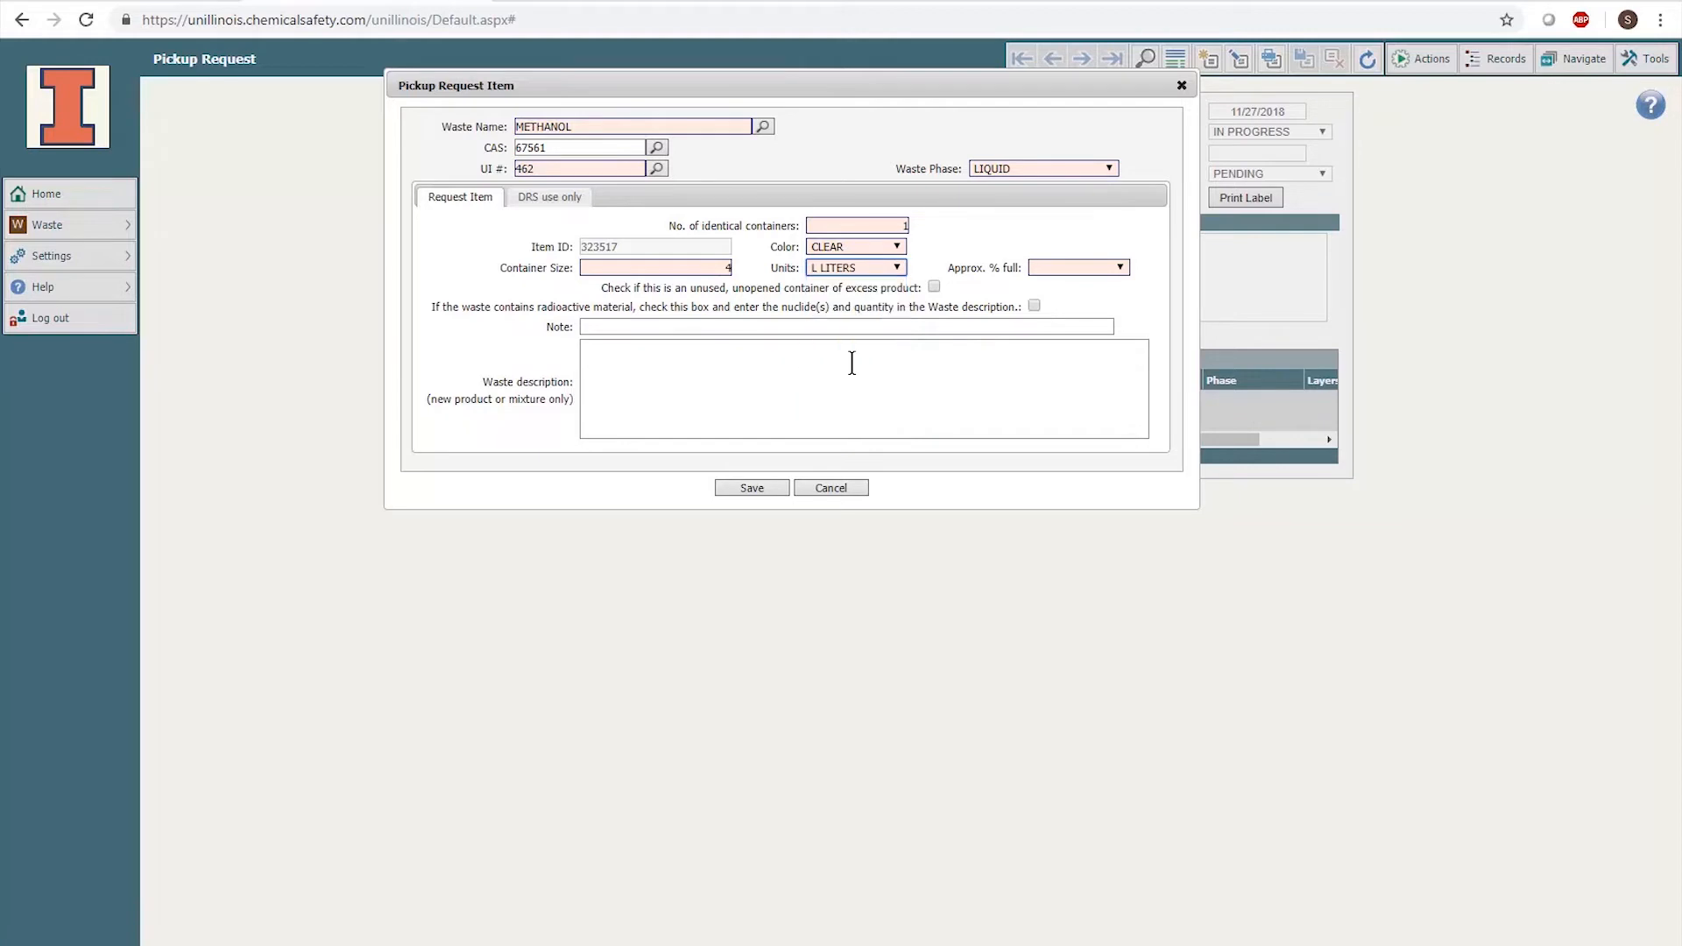
{"action": "left_click", "coordinate": [1064, 268]}
{"action": "left_click", "coordinate": [1070, 313]}
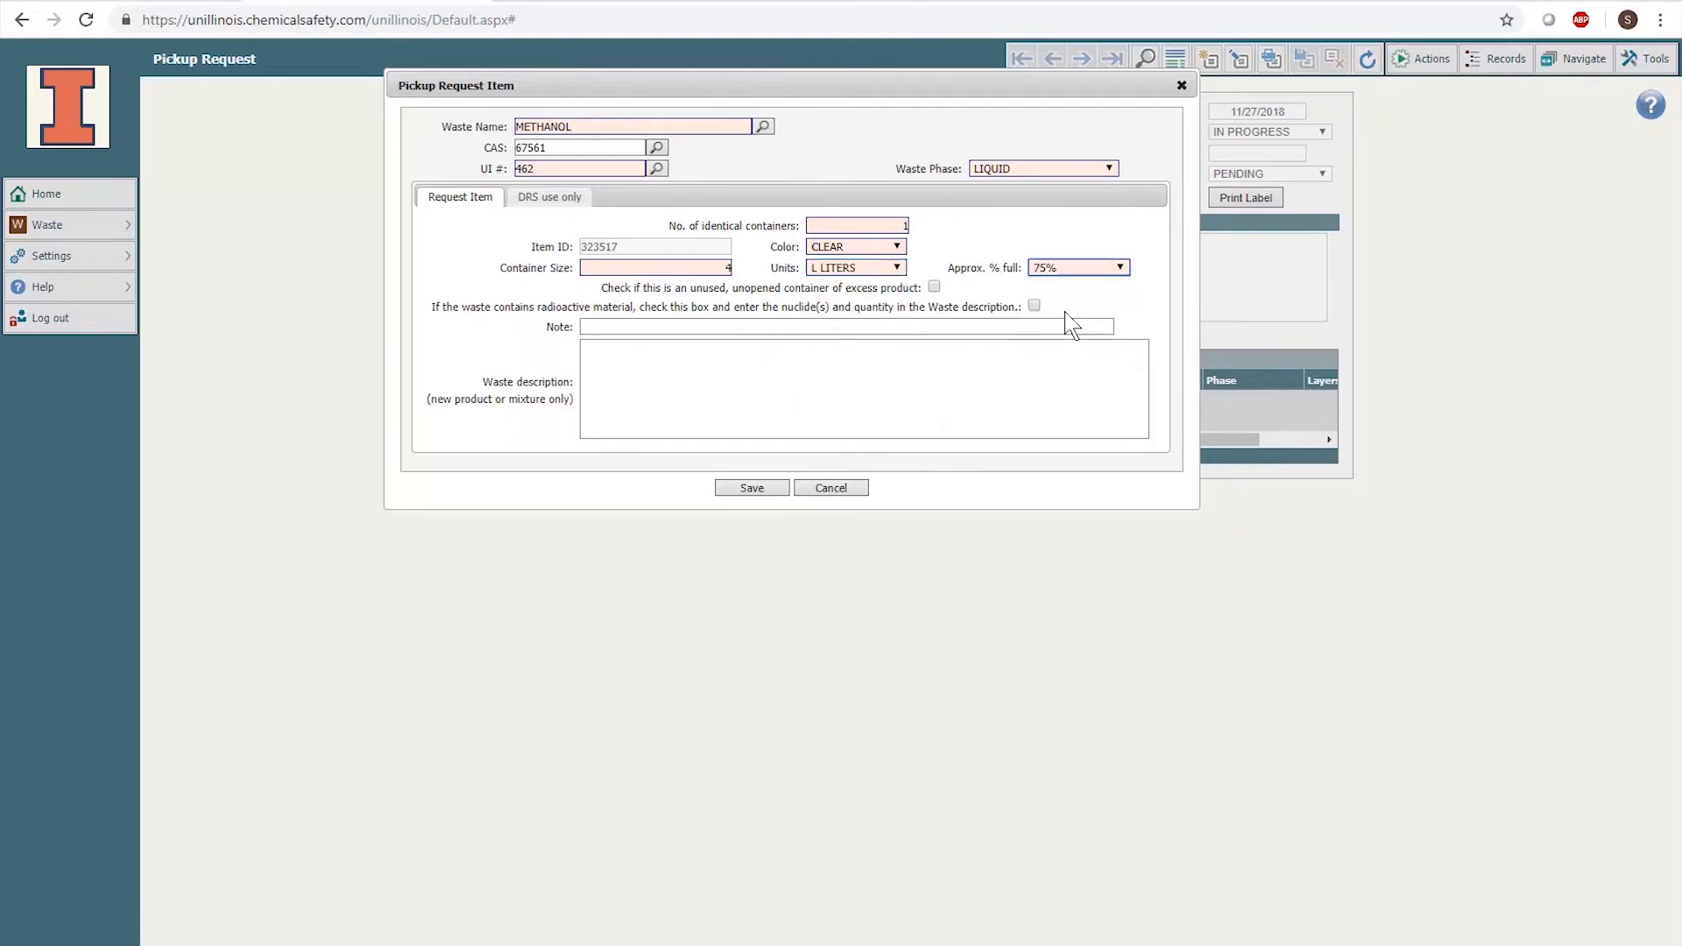
- Add the description 'Detailed waste description' and save the methanol item
{"action": "left_click", "coordinate": [935, 287]}
{"action": "left_click", "coordinate": [1003, 344]}
{"action": "type", "text": "D"}
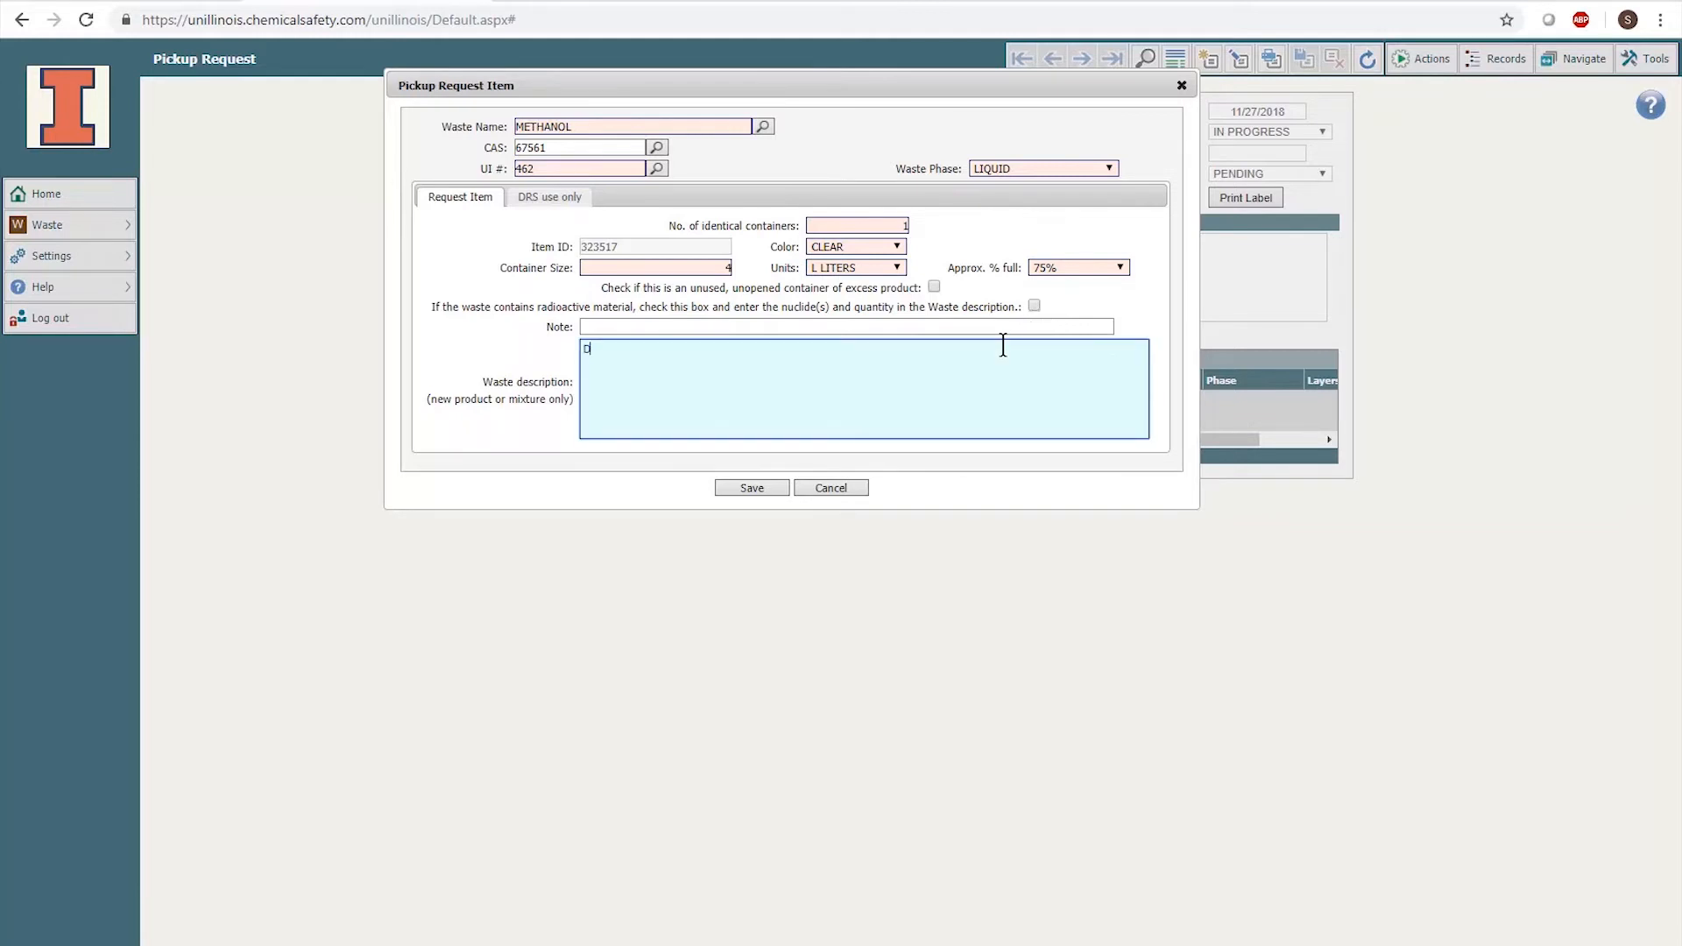
{"action": "type", "text": "etailed waste description."}
{"action": "left_click", "coordinate": [773, 490]}
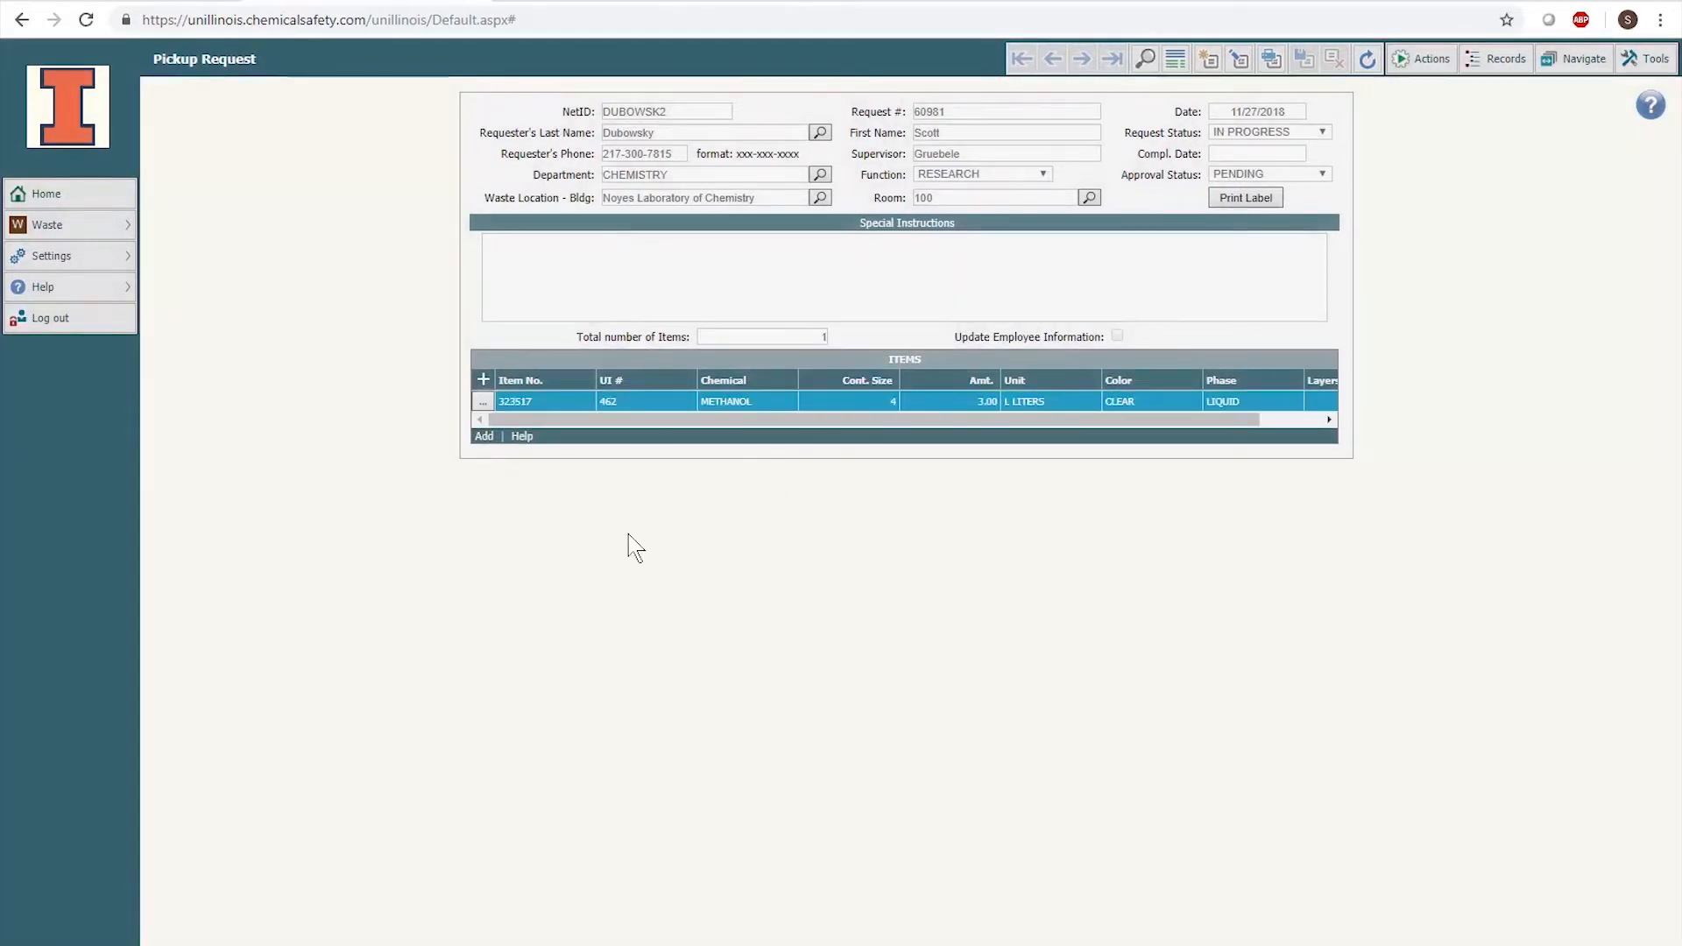
{"action": "left_click", "coordinate": [482, 437]}
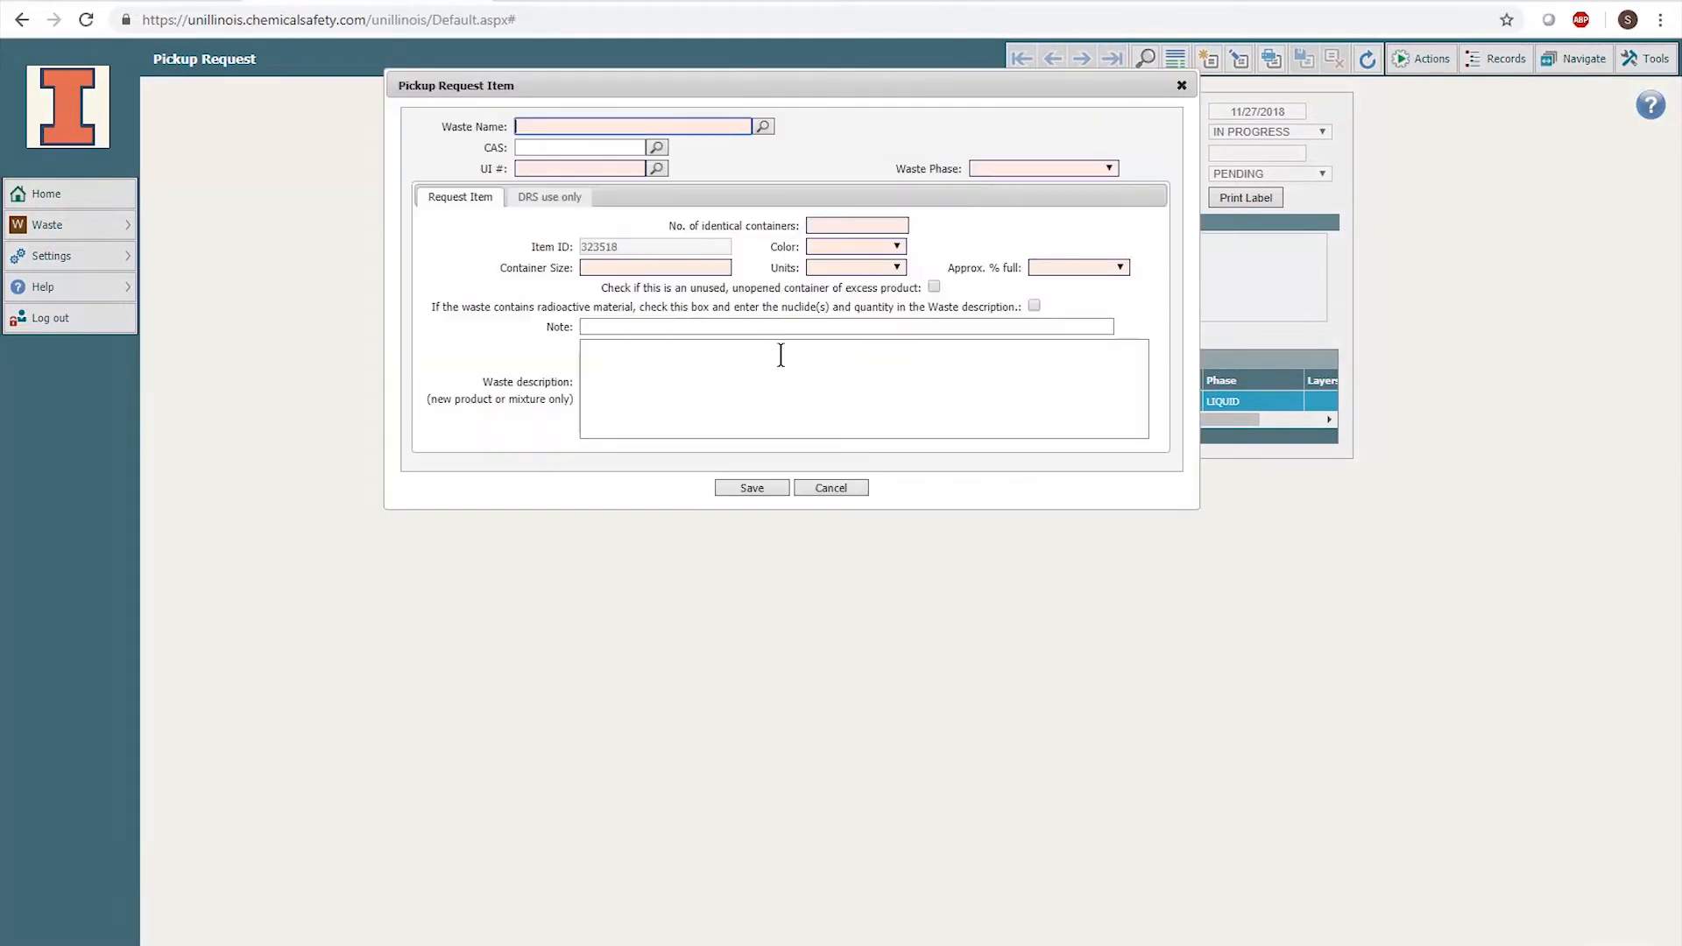
{"action": "left_click", "coordinate": [843, 489]}
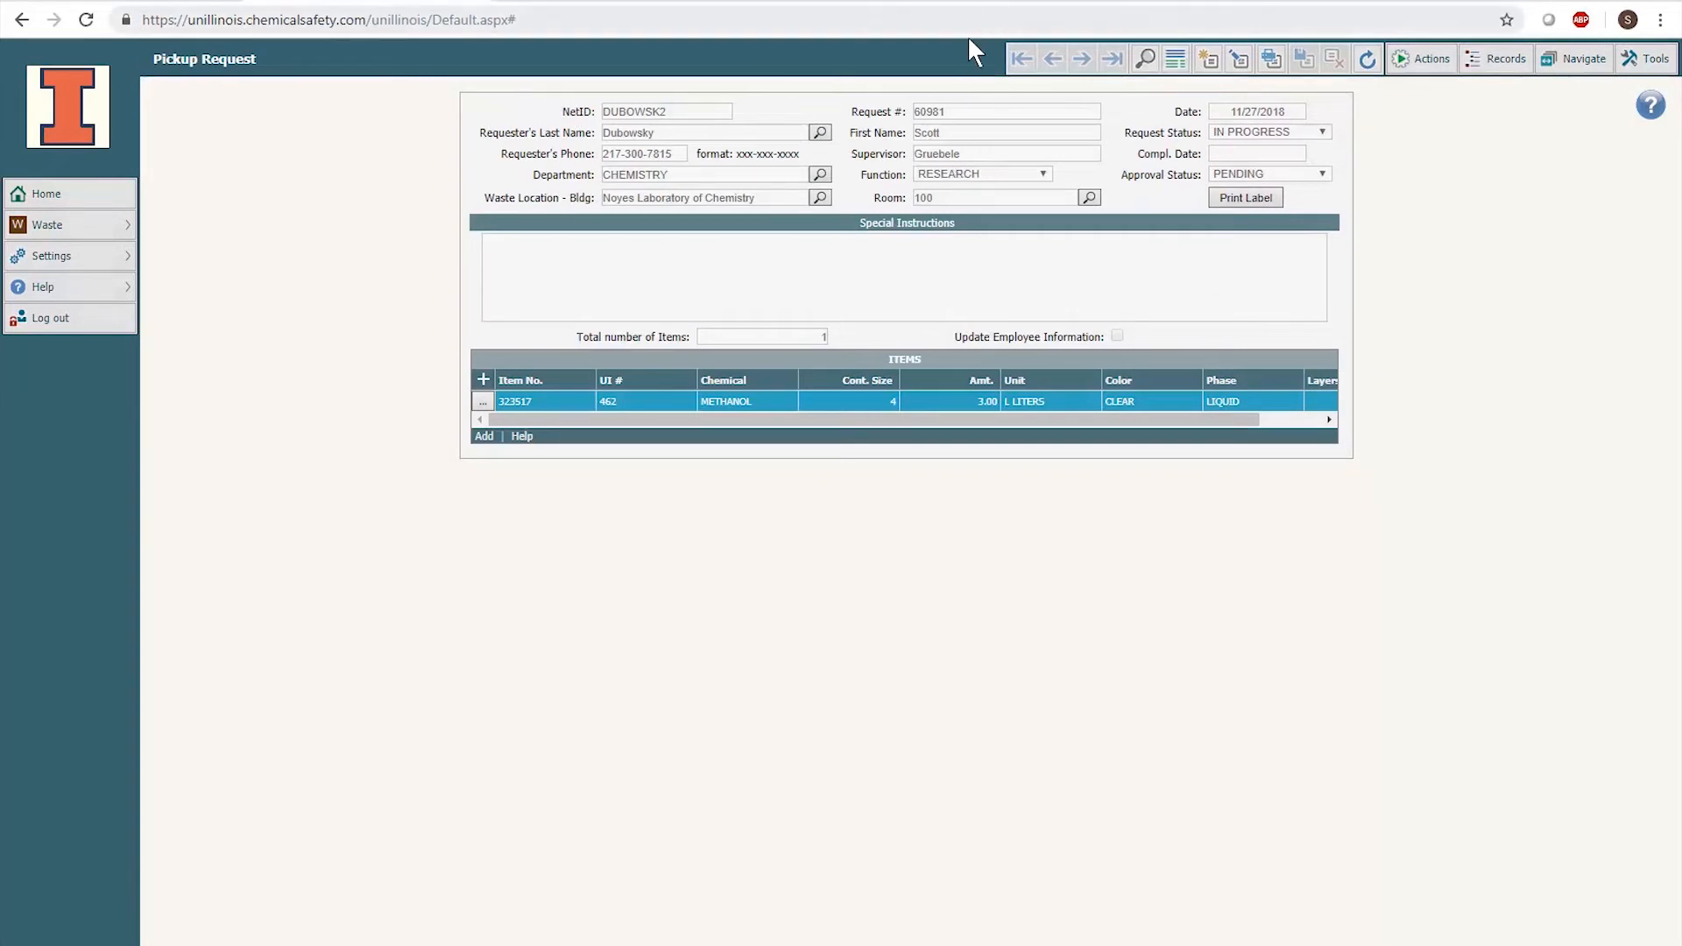
- Edit the pickup request, set its status to COMPLETED, and save it
{"action": "left_click", "coordinate": [1239, 61]}
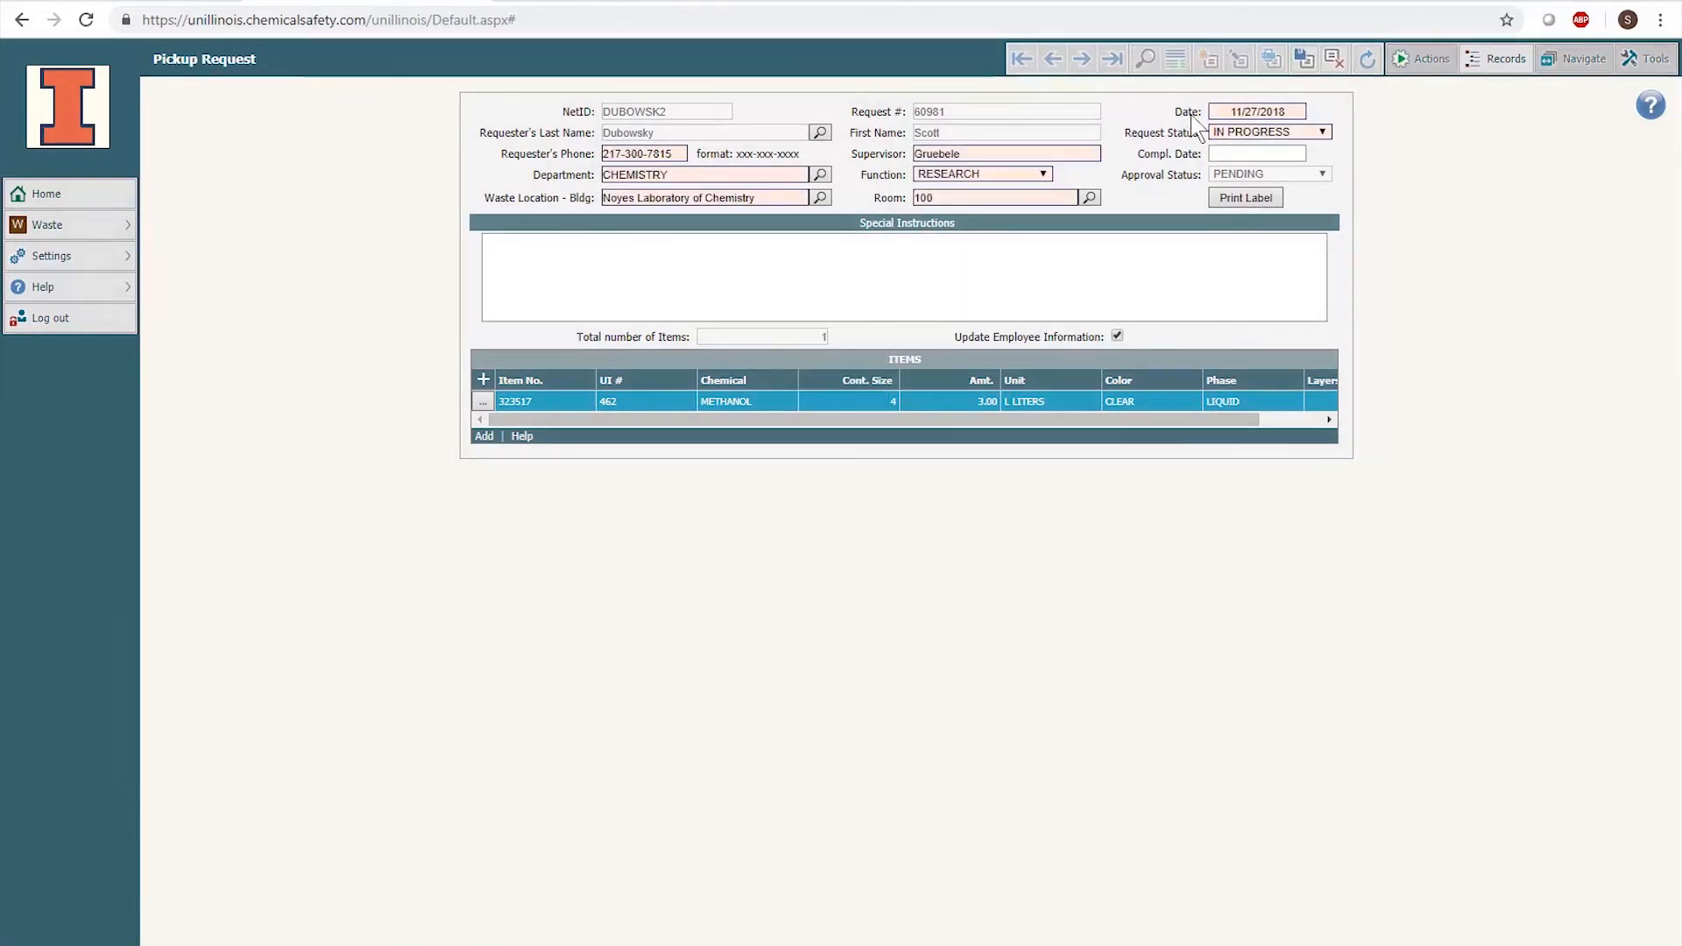
{"action": "left_click", "coordinate": [1257, 132]}
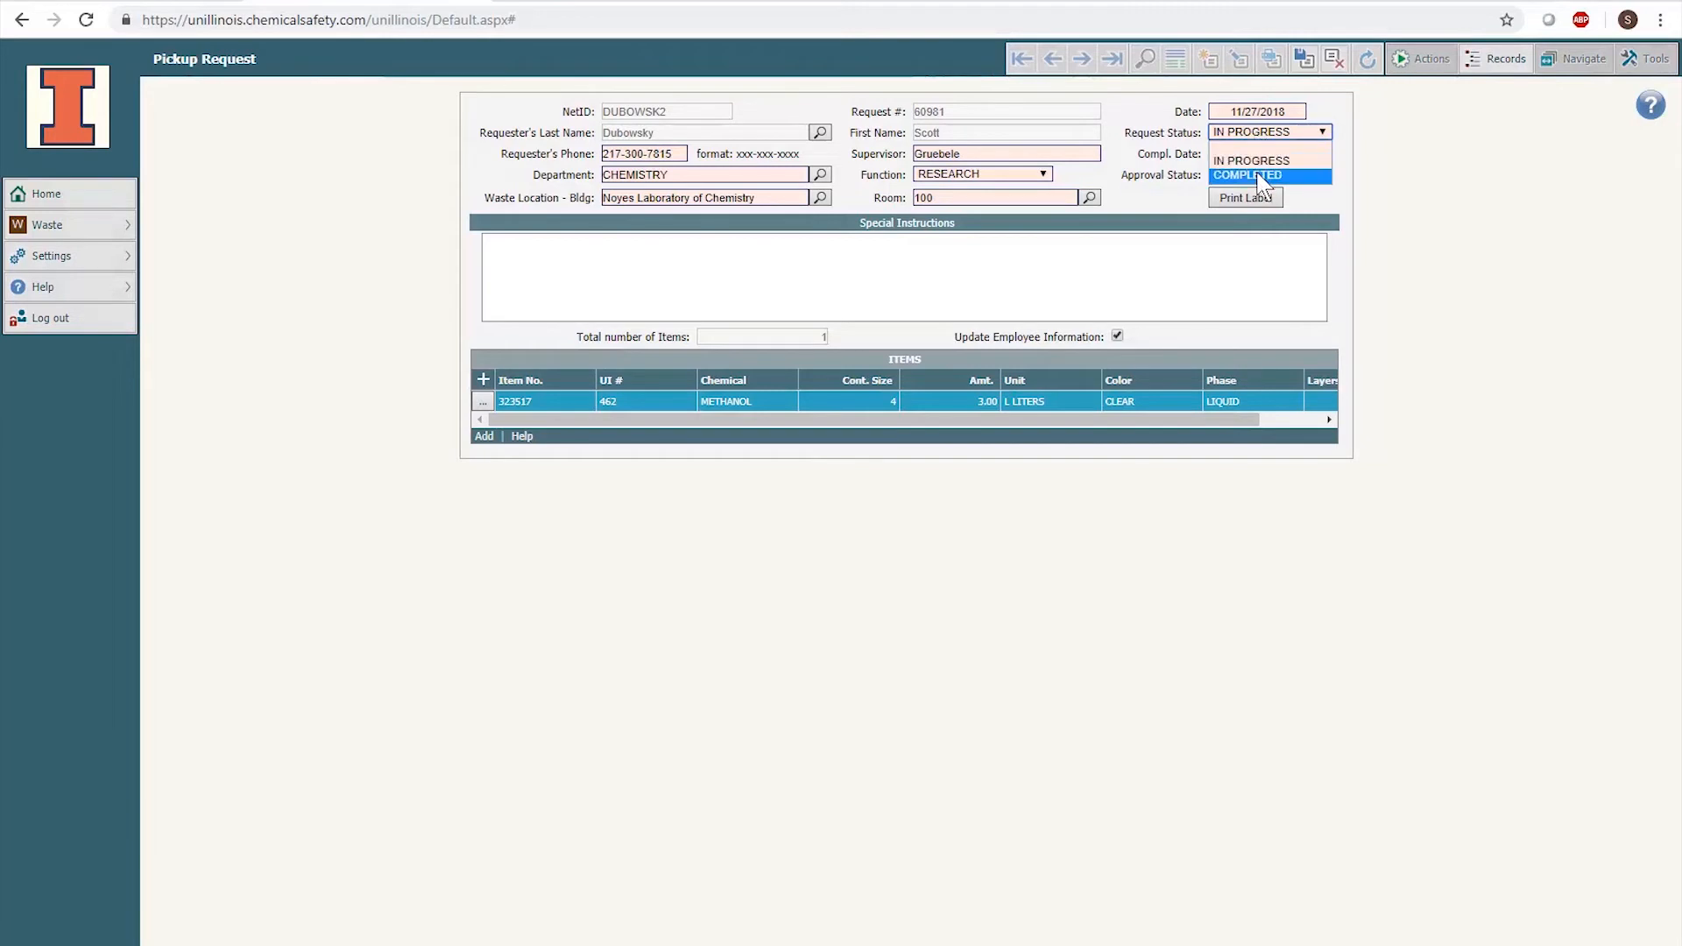
{"action": "left_click", "coordinate": [1260, 175]}
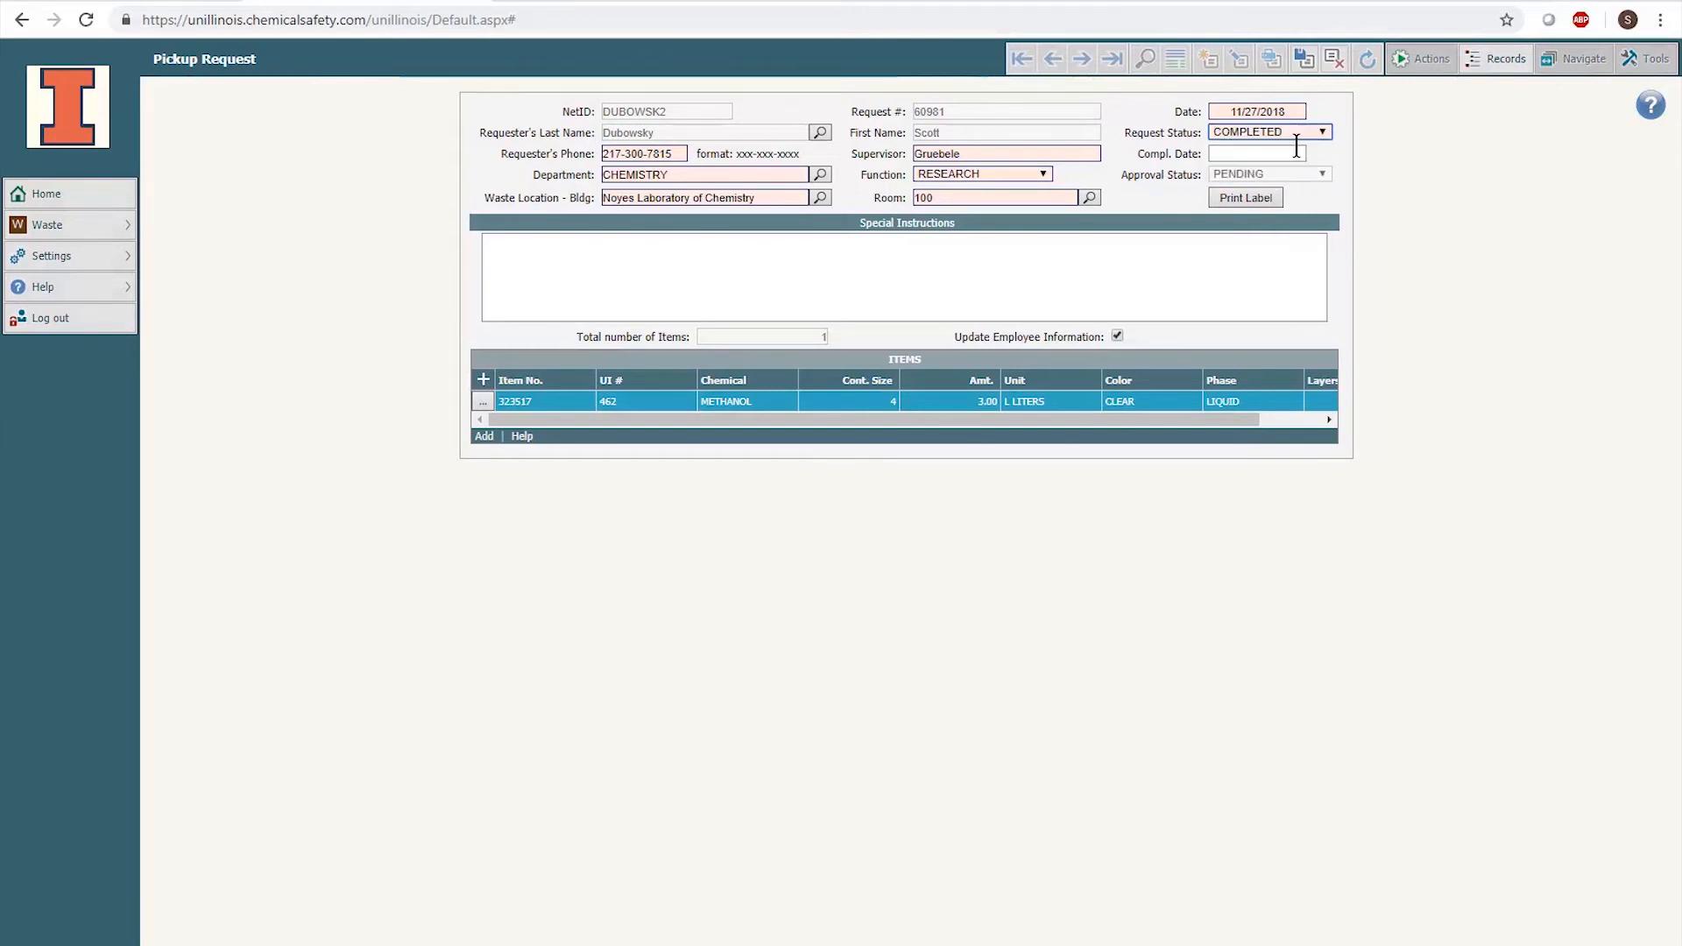
{"action": "left_click", "coordinate": [1304, 62]}
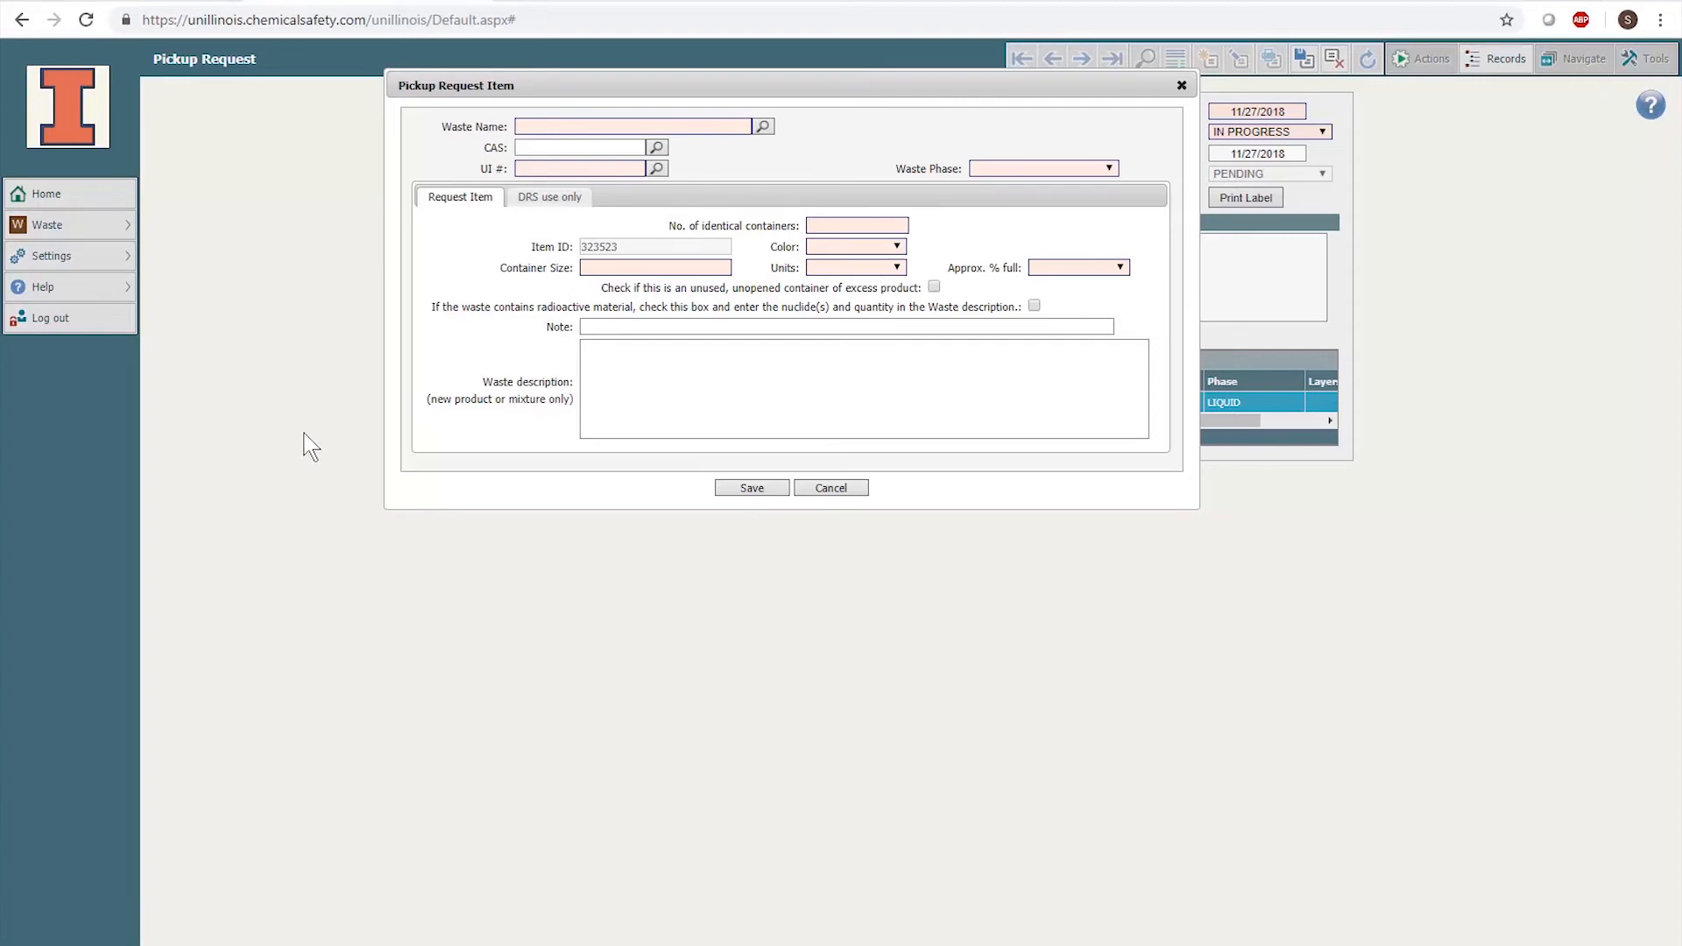
- Choose NEW CHEMICAL by UI number 1 and set the waste phase to LIQUID
{"action": "left_click", "coordinate": [544, 168]}
{"action": "type", "text": "1"}
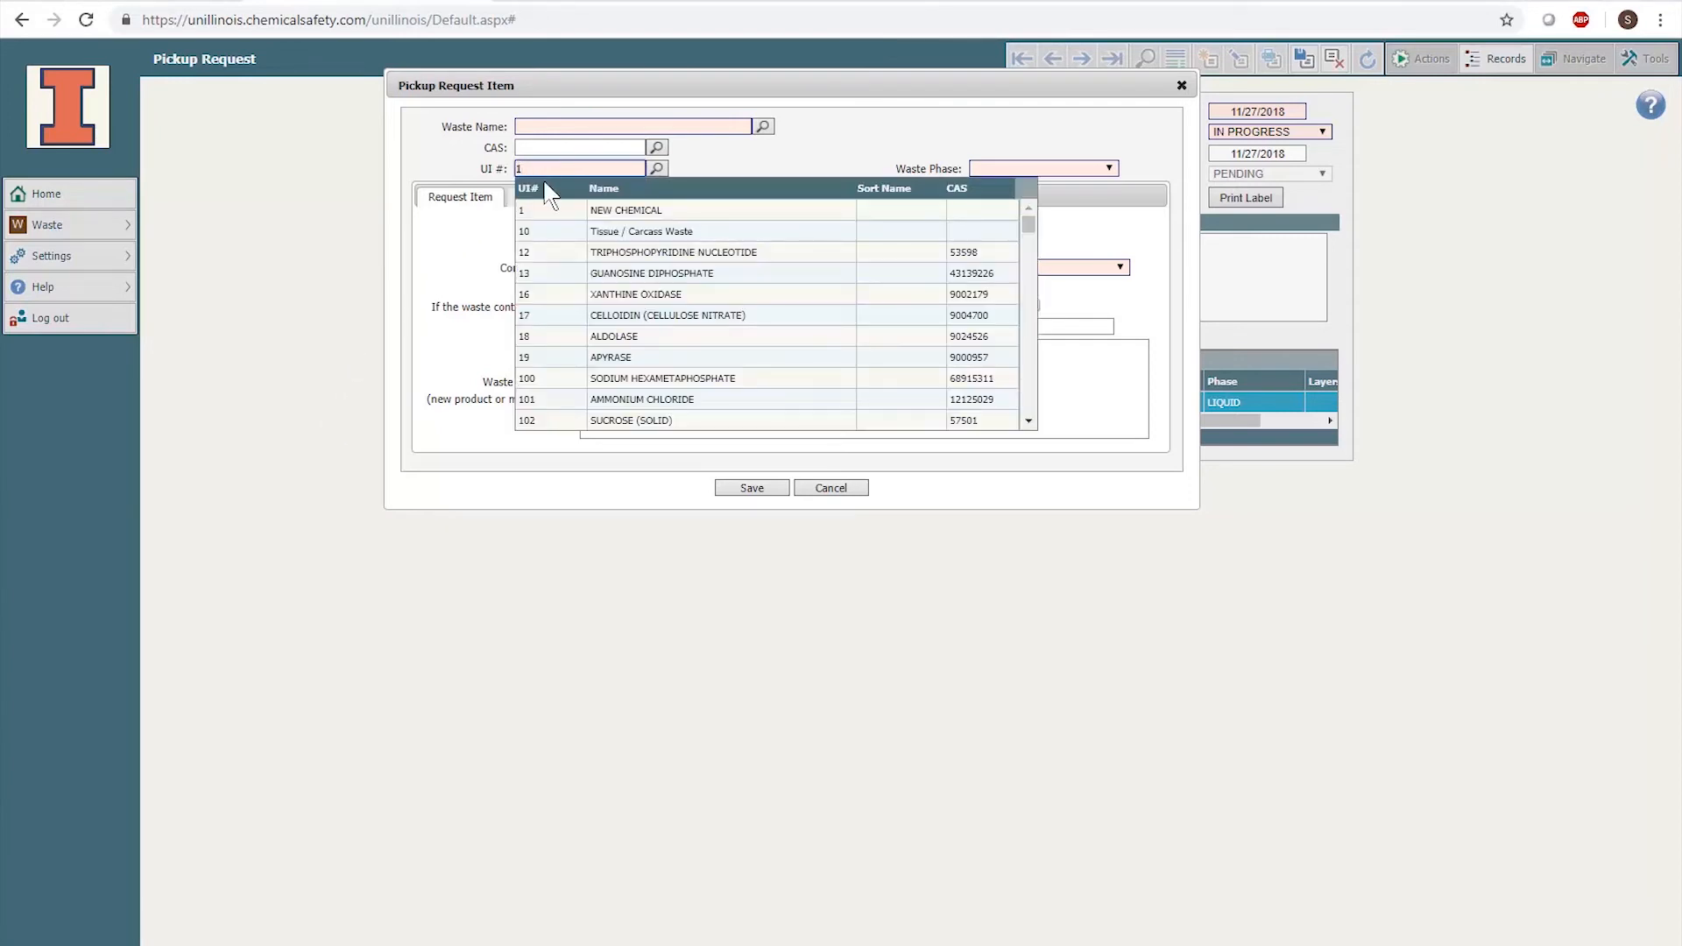
{"action": "left_click", "coordinate": [619, 211]}
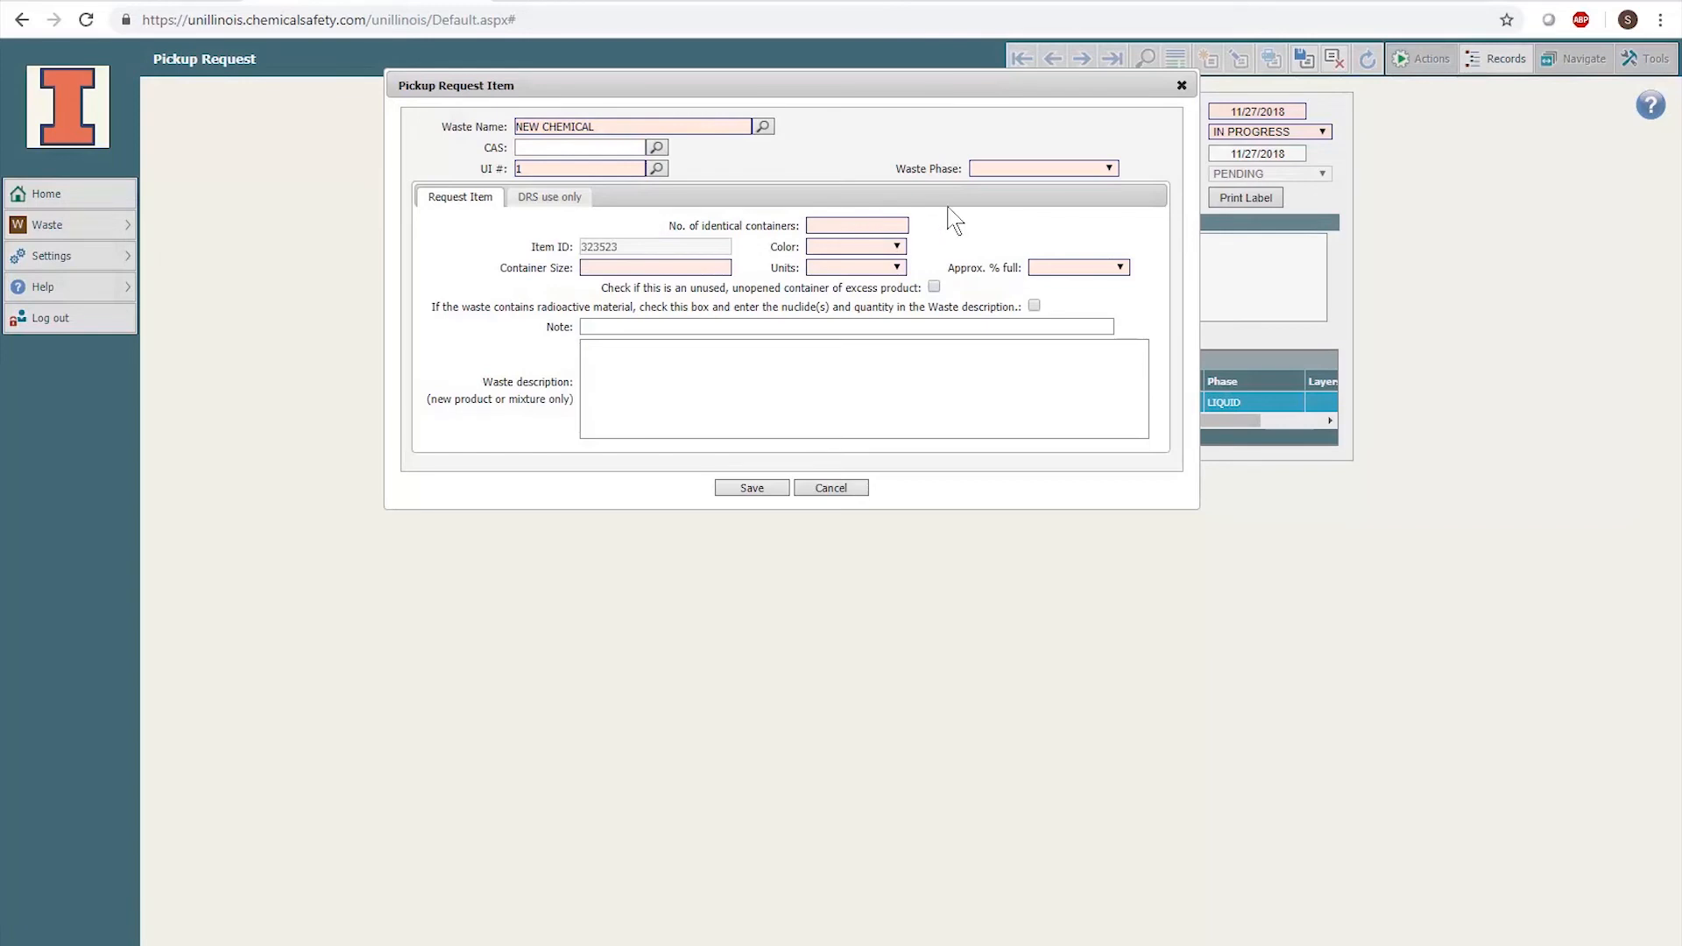
{"action": "left_click", "coordinate": [1032, 175]}
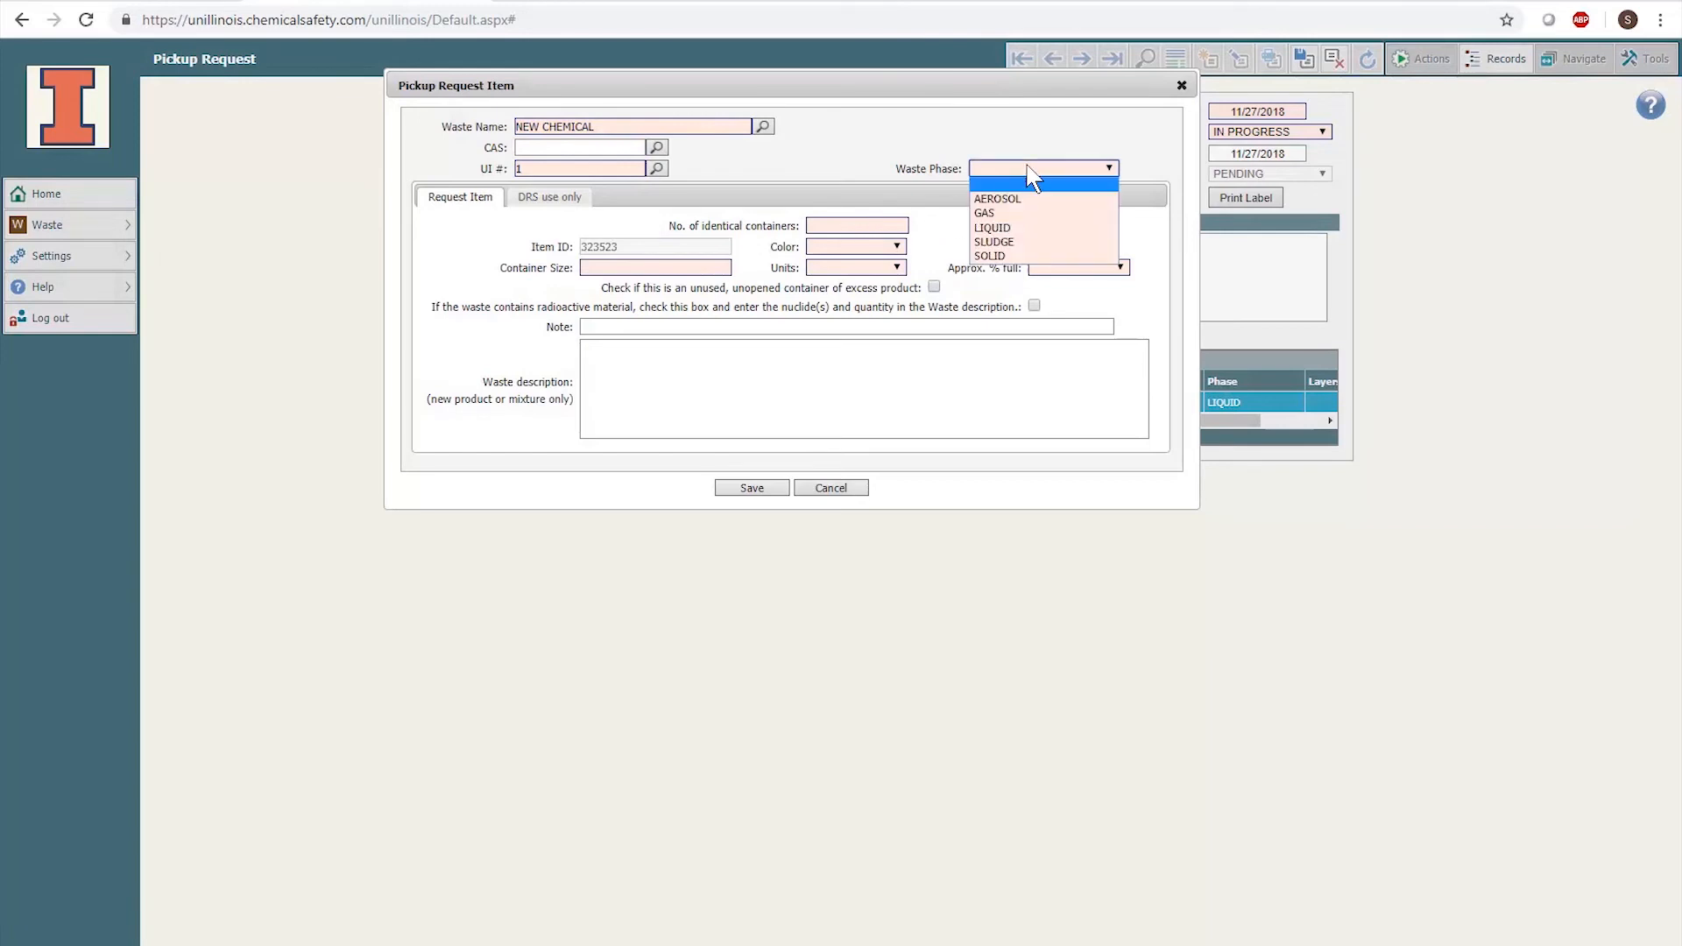
{"action": "left_click", "coordinate": [1034, 225]}
- Set 1 CLEAR container of 2 L LITERS, 100% full
{"action": "left_click", "coordinate": [879, 223]}
{"action": "type", "text": "1"}
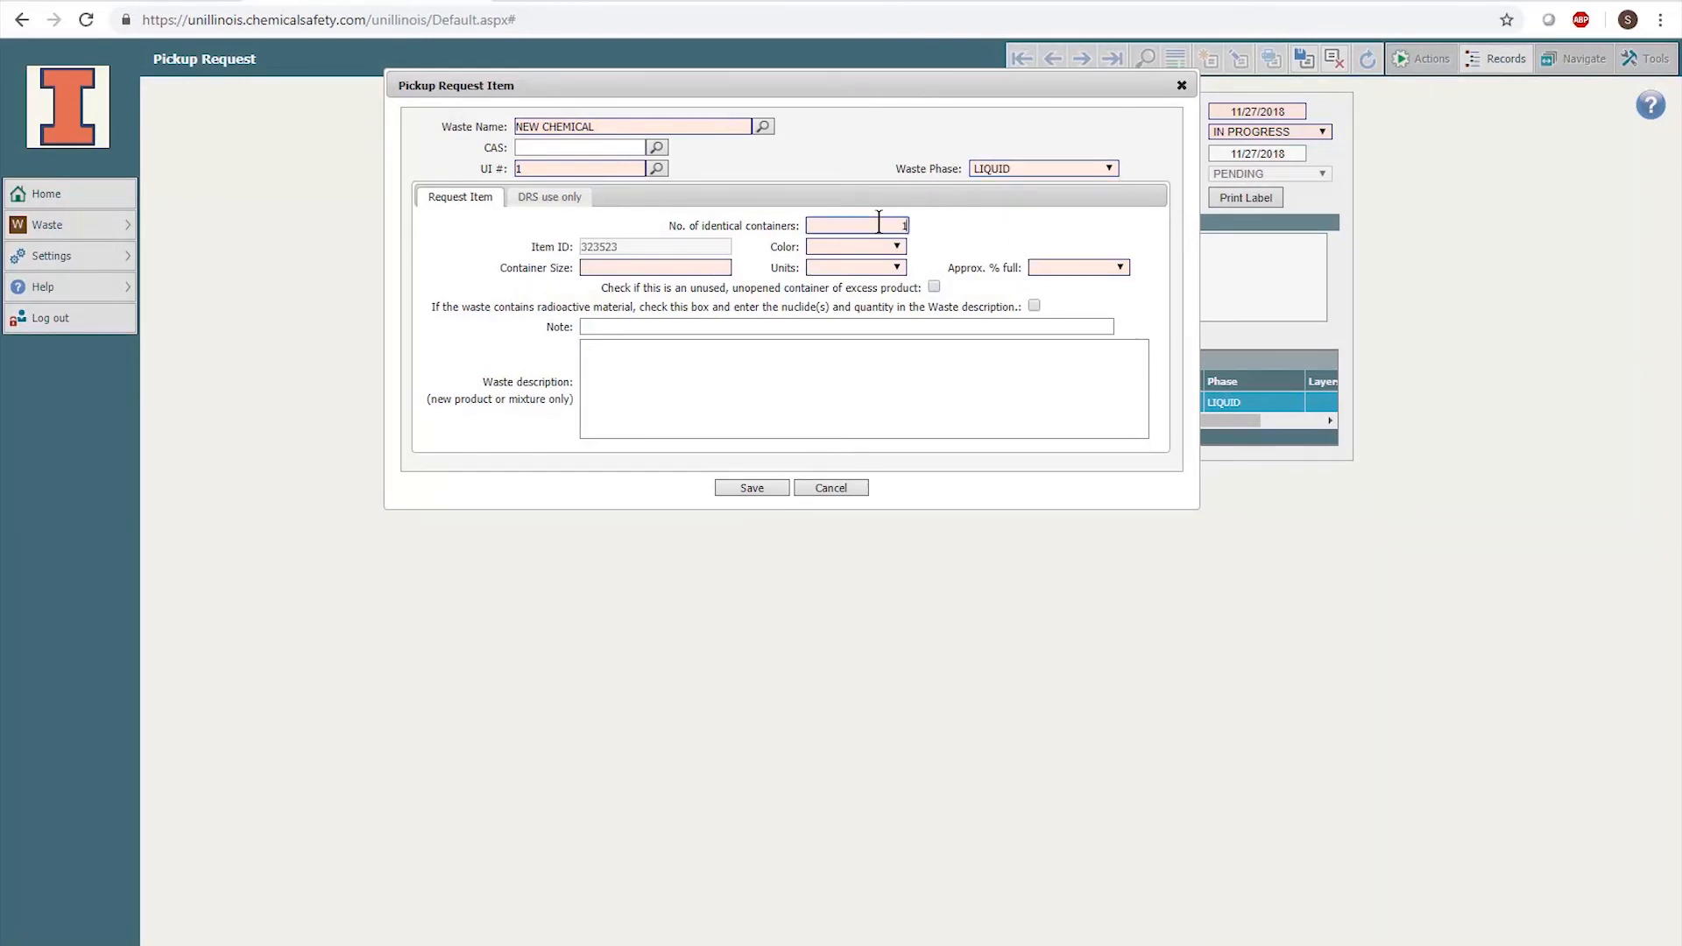
{"action": "left_click", "coordinate": [872, 247]}
{"action": "left_click", "coordinate": [868, 278]}
{"action": "left_click", "coordinate": [696, 267]}
{"action": "type", "text": "2"}
{"action": "left_click", "coordinate": [877, 269]}
{"action": "left_click", "coordinate": [866, 369]}
{"action": "left_click", "coordinate": [1076, 269]}
{"action": "left_click", "coordinate": [1069, 299]}
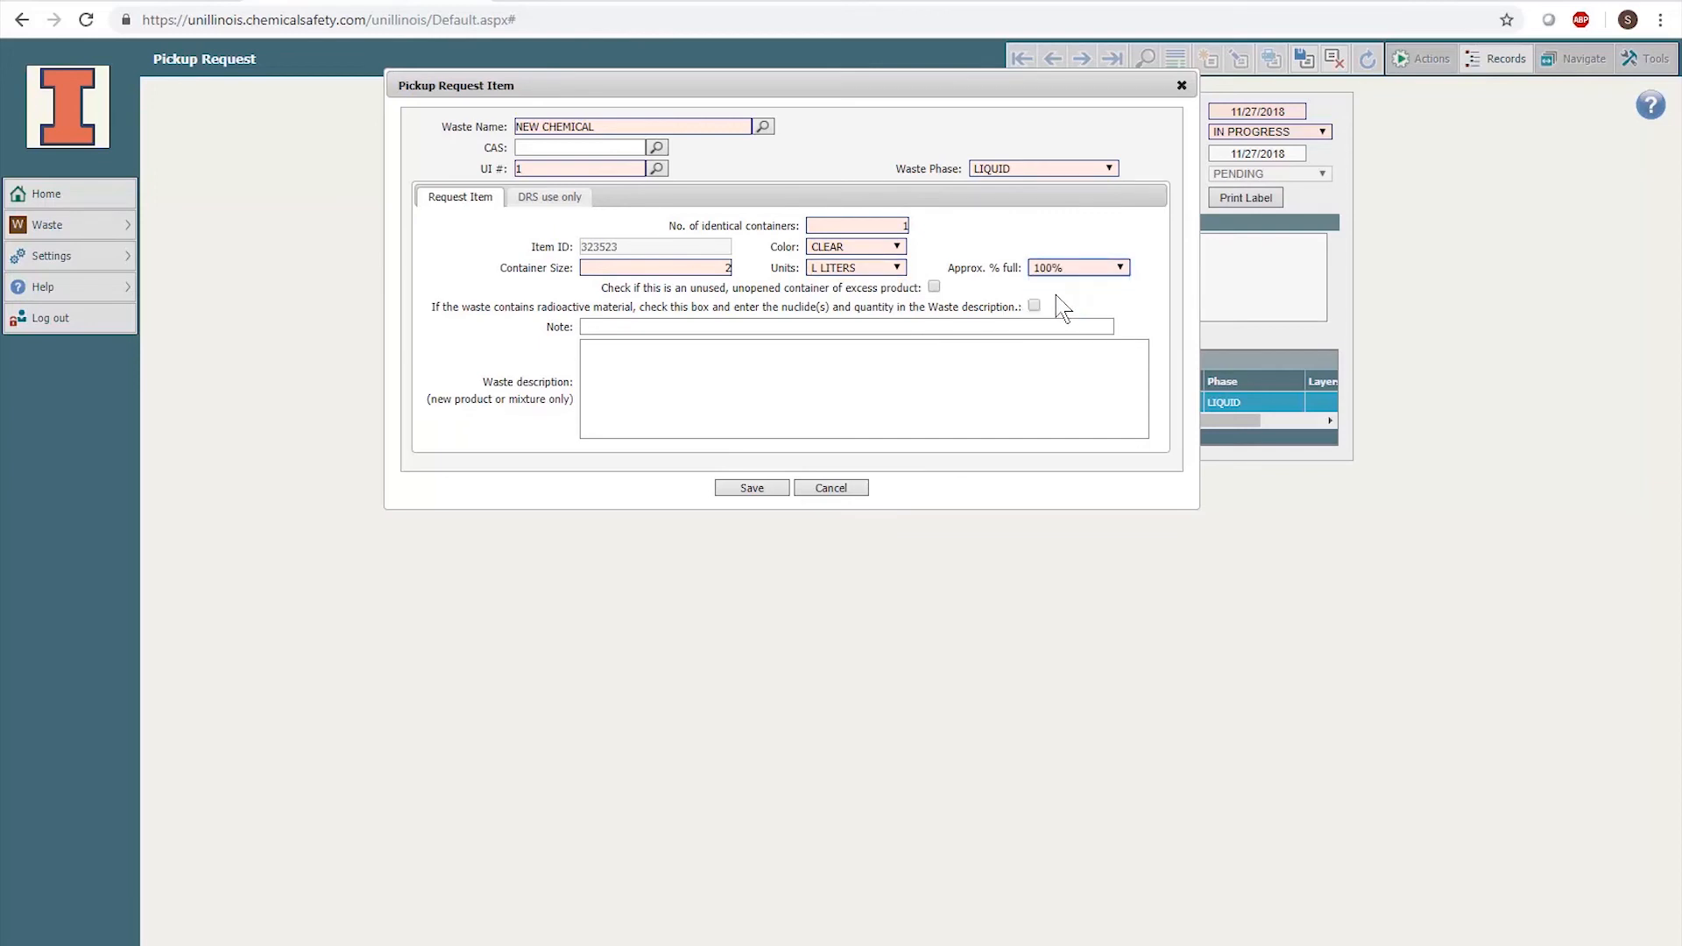
- Paste the mixture composition as the description and save the item
{"action": "left_click", "coordinate": [730, 364]}
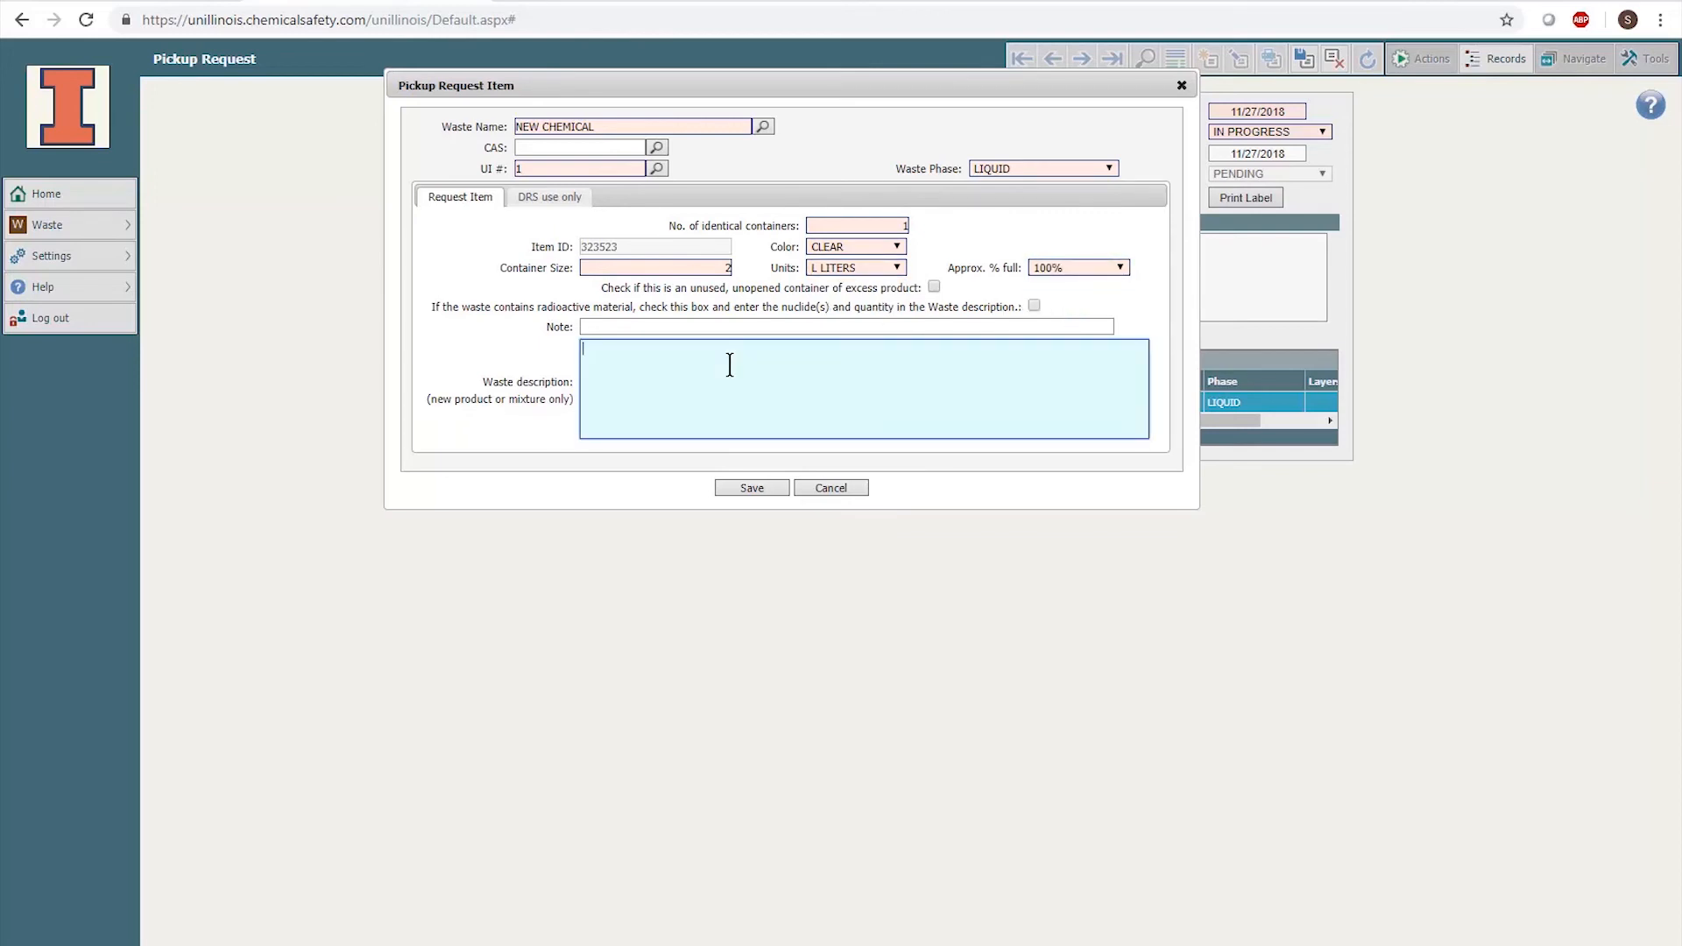
{"action": "type", "text": "Waste Mixture Contains: - 5% hydrochloric acid - 5% sulfuric acid - 90% water - trace metals: silver, gold, chromium - pH = 4.0"}
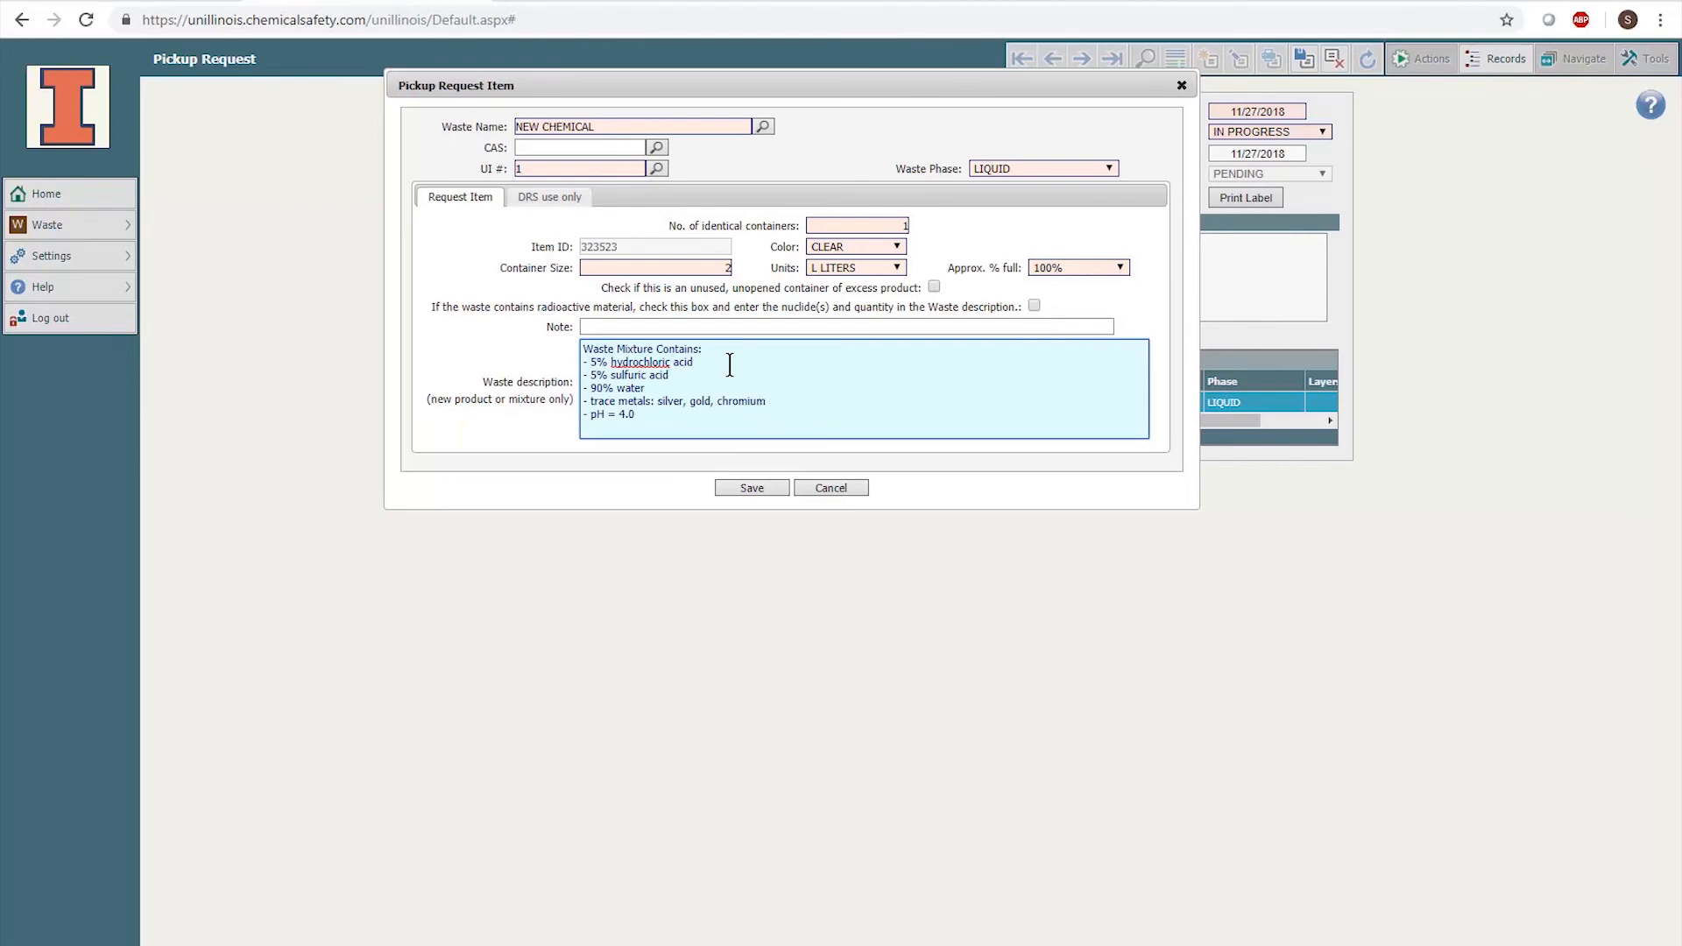
{"action": "left_click", "coordinate": [753, 488]}
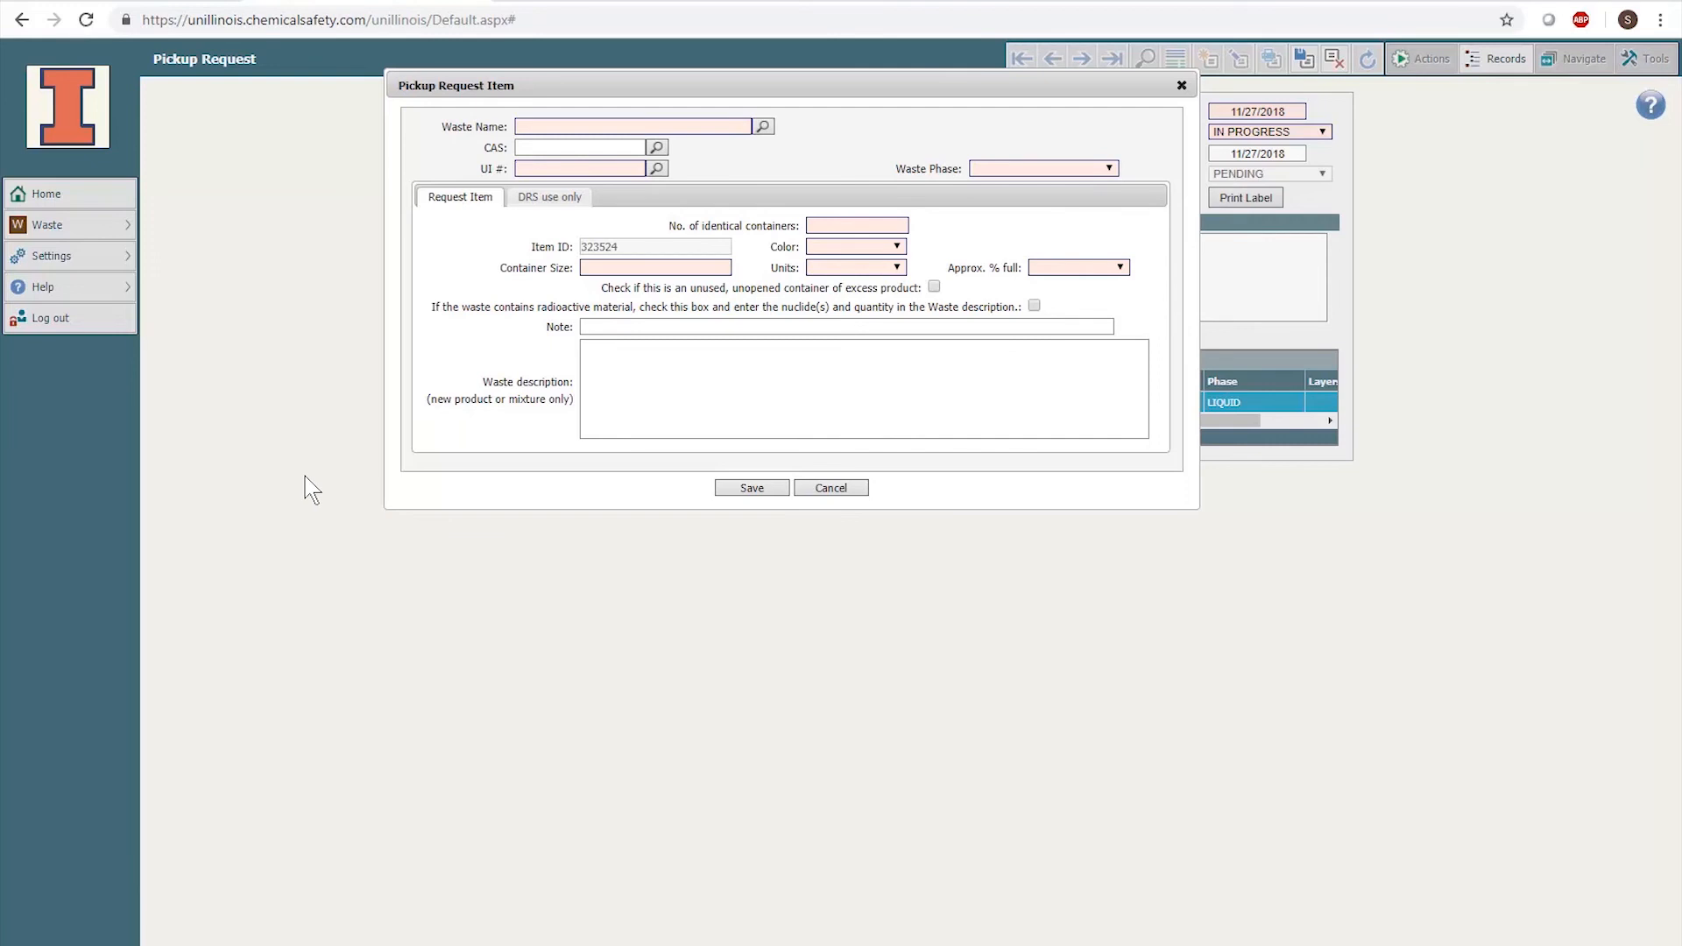
- Type 'sharps' as the waste name and choose Sharps Disposal Container - 2 Gallon
{"action": "left_click", "coordinate": [538, 126]}
{"action": "type", "text": "sharps"}
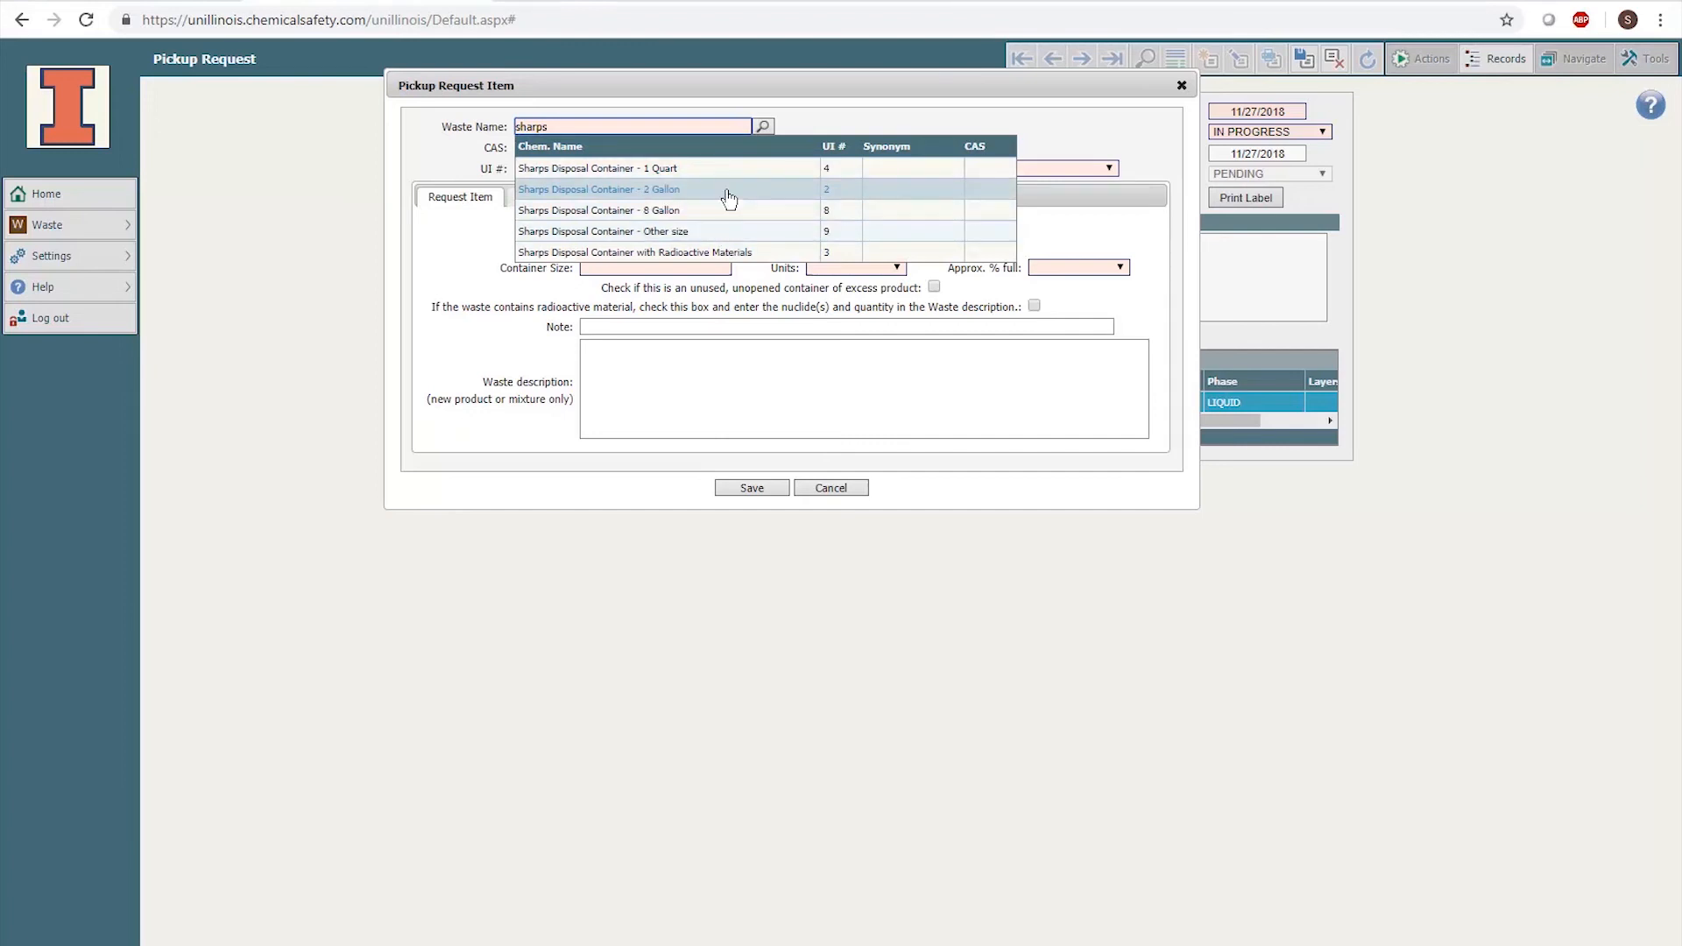
{"action": "left_click", "coordinate": [729, 200]}
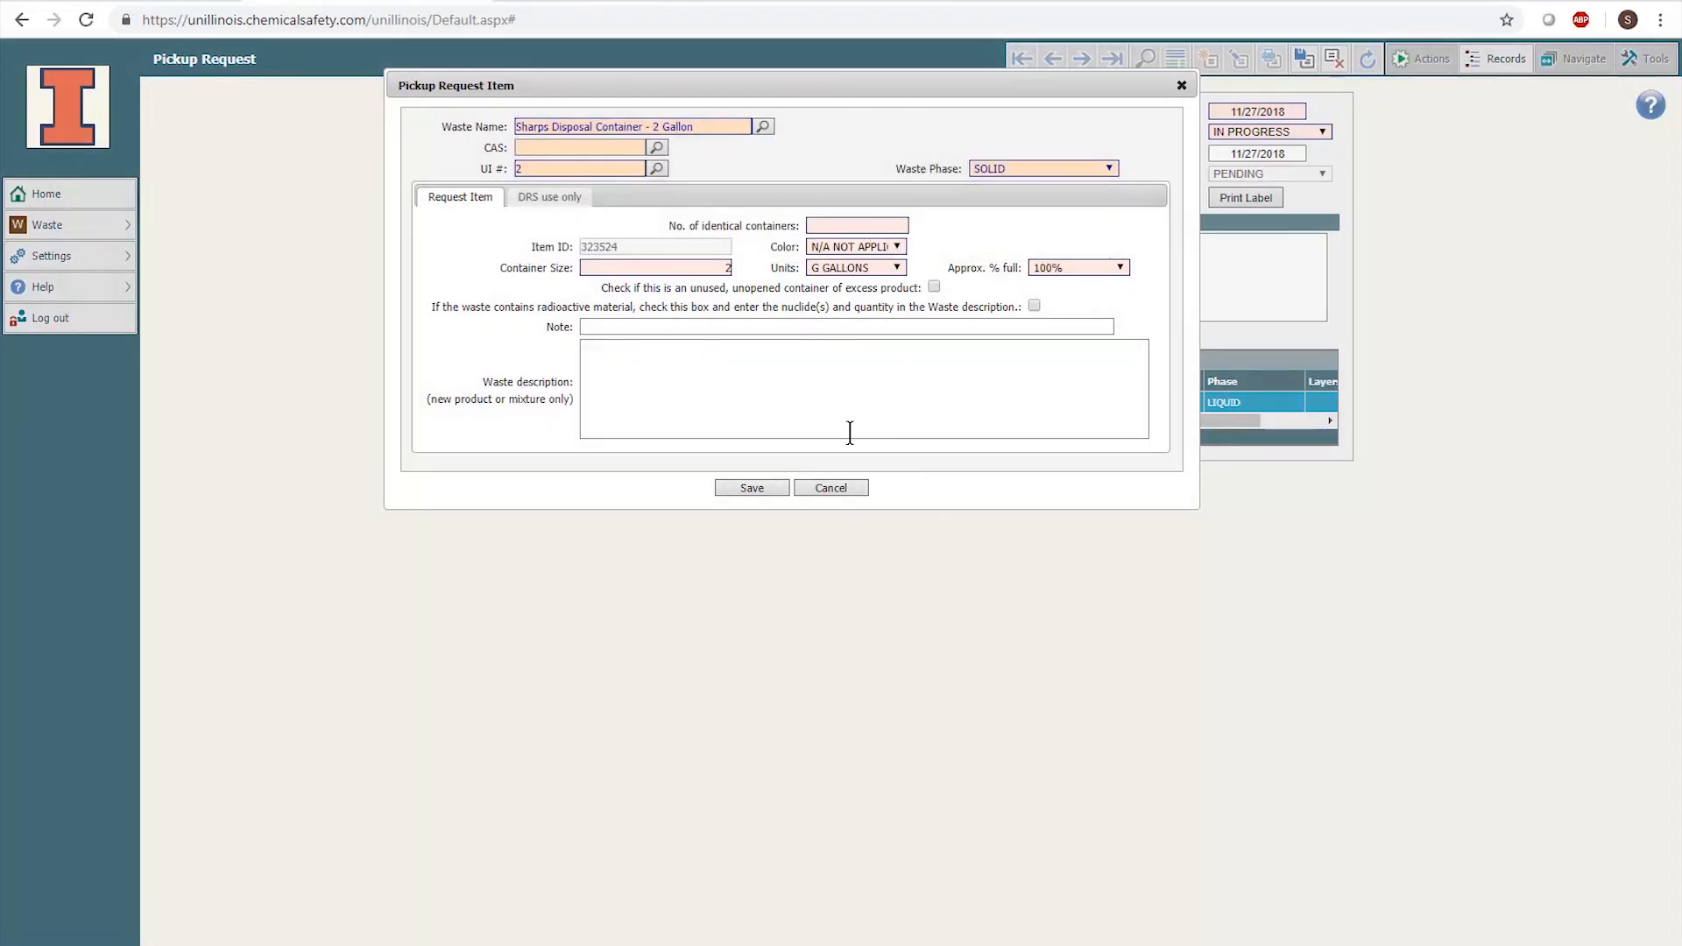
- Close the Pickup Request Item form to return to the main pickup request
{"action": "left_click", "coordinate": [775, 494]}
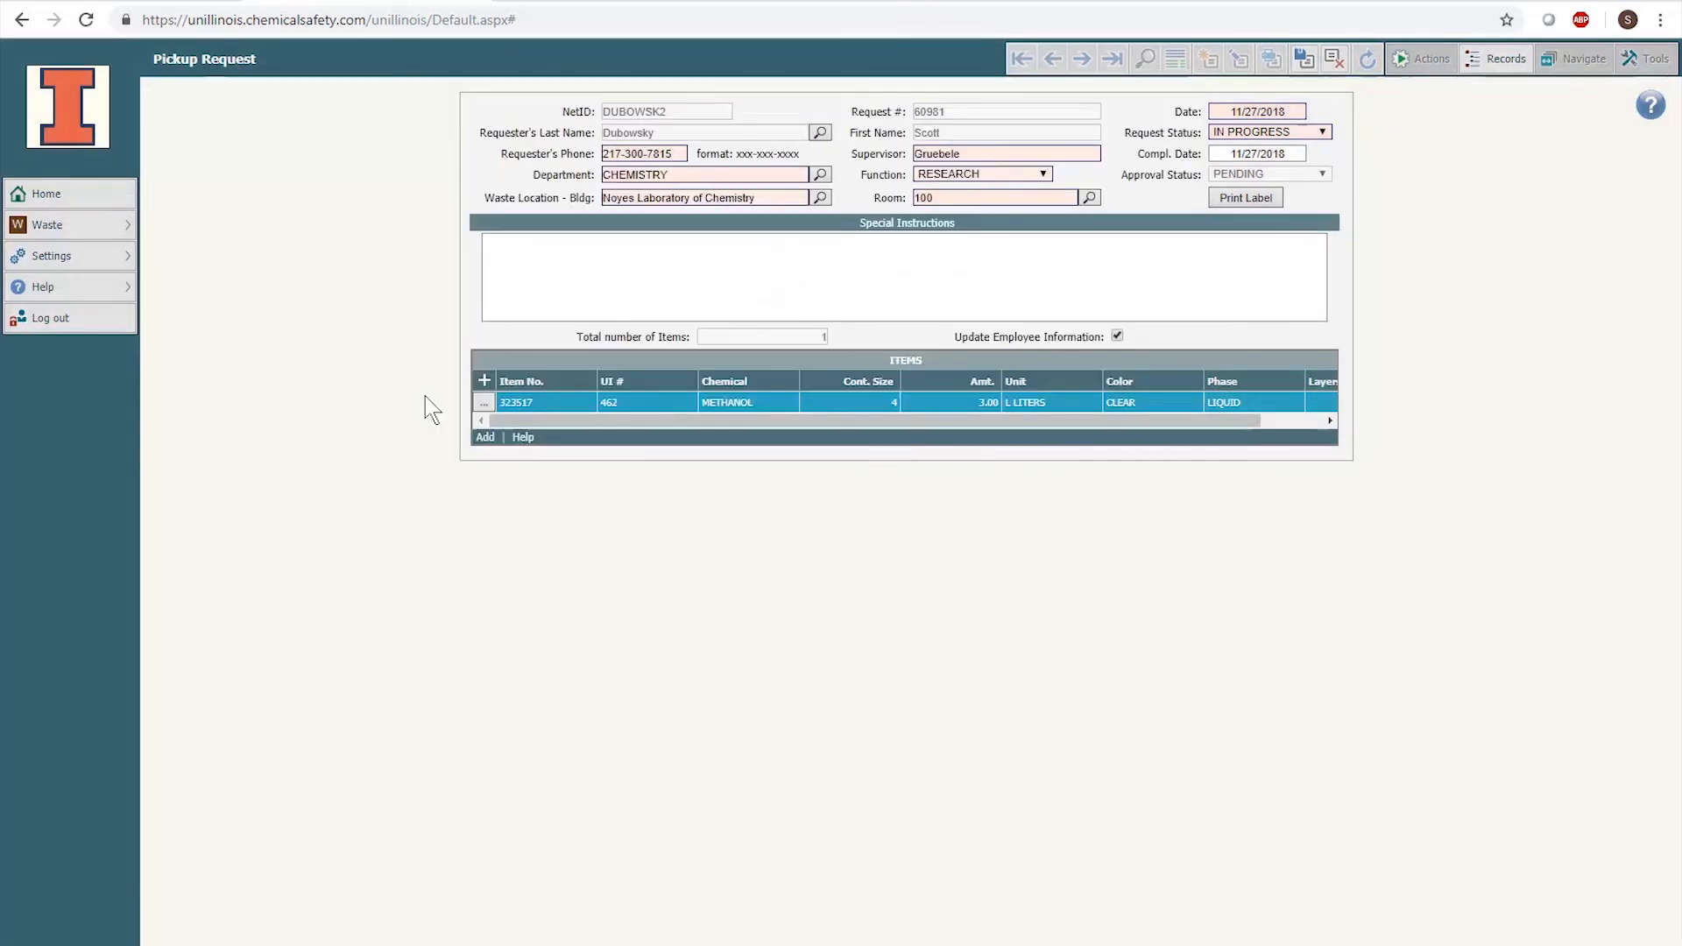